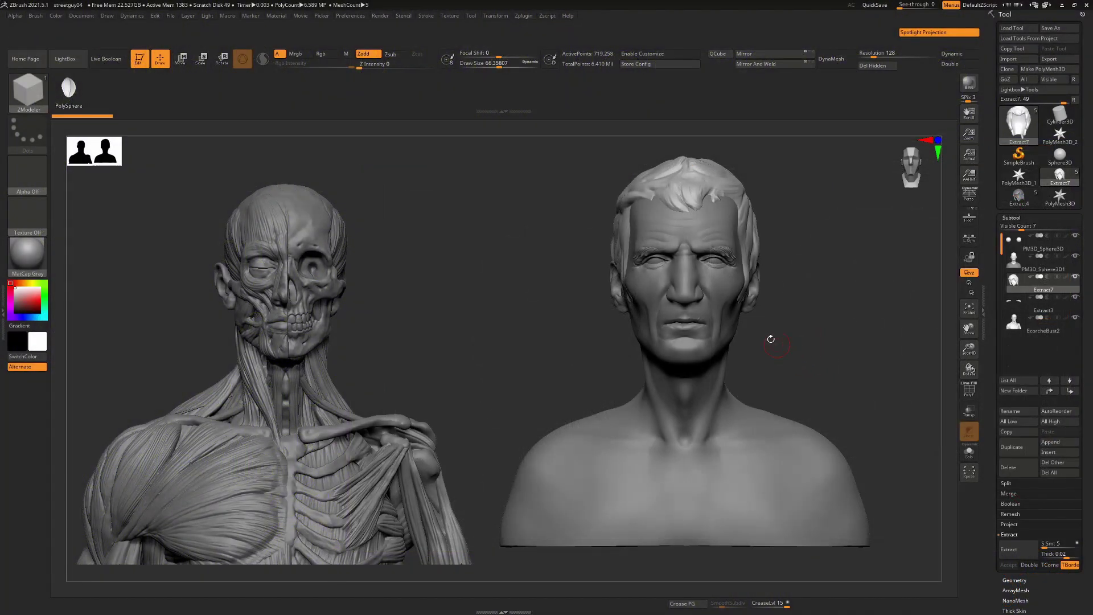
Select the EcorcheBust2 subtool and frame the écorché and portrait busts side by side from the front.
{"action": "left_click_drag", "start_coordinate": [807, 334], "coordinate": [774, 296]}
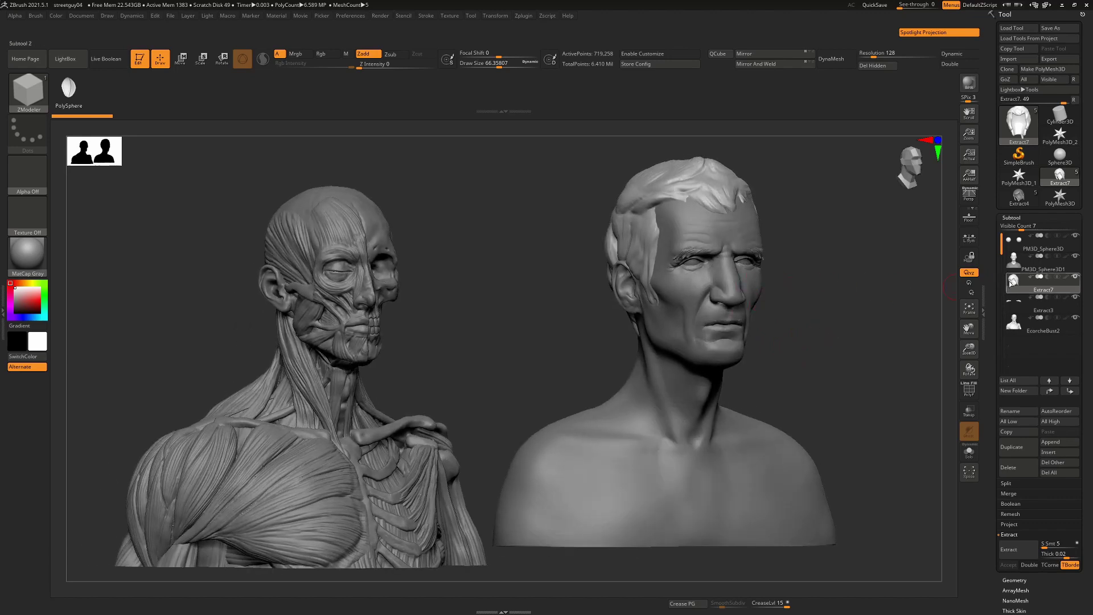
{"action": "left_click", "coordinate": [1039, 331]}
{"action": "left_click_drag", "start_coordinate": [510, 334], "coordinate": [515, 328]}
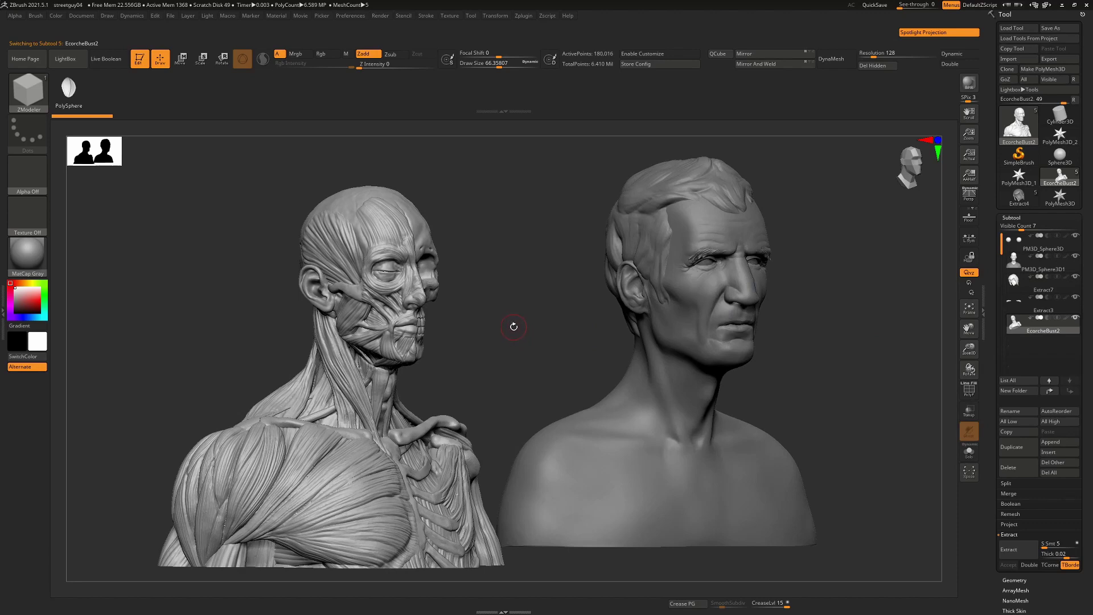
{"action": "left_click_drag", "start_coordinate": [515, 325], "coordinate": [467, 344]}
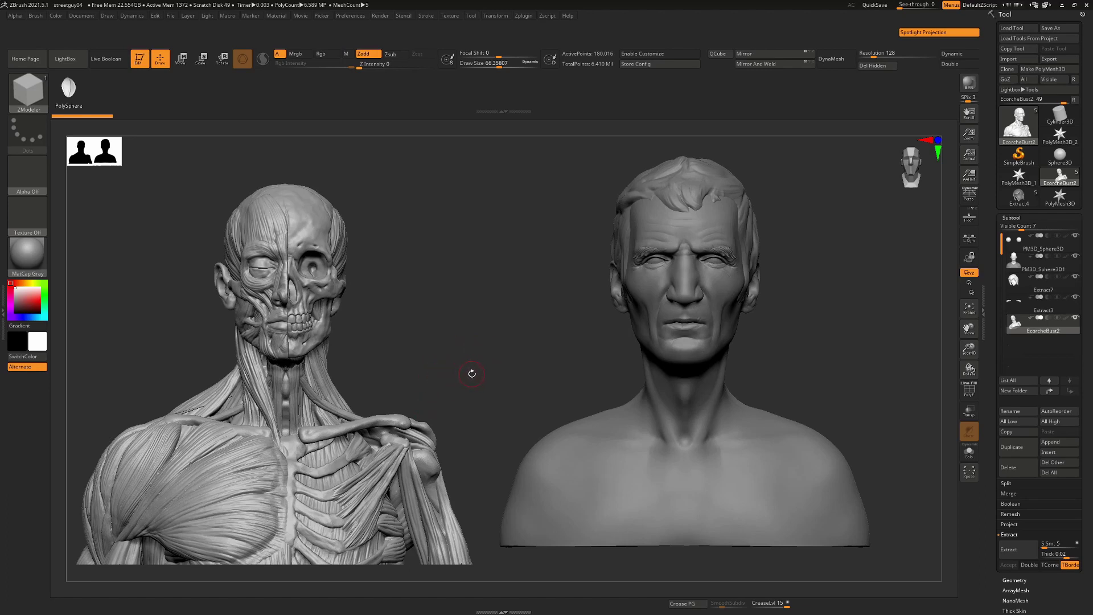
{"action": "left_click_drag", "start_coordinate": [458, 387], "coordinate": [473, 334], "text": "alt"}
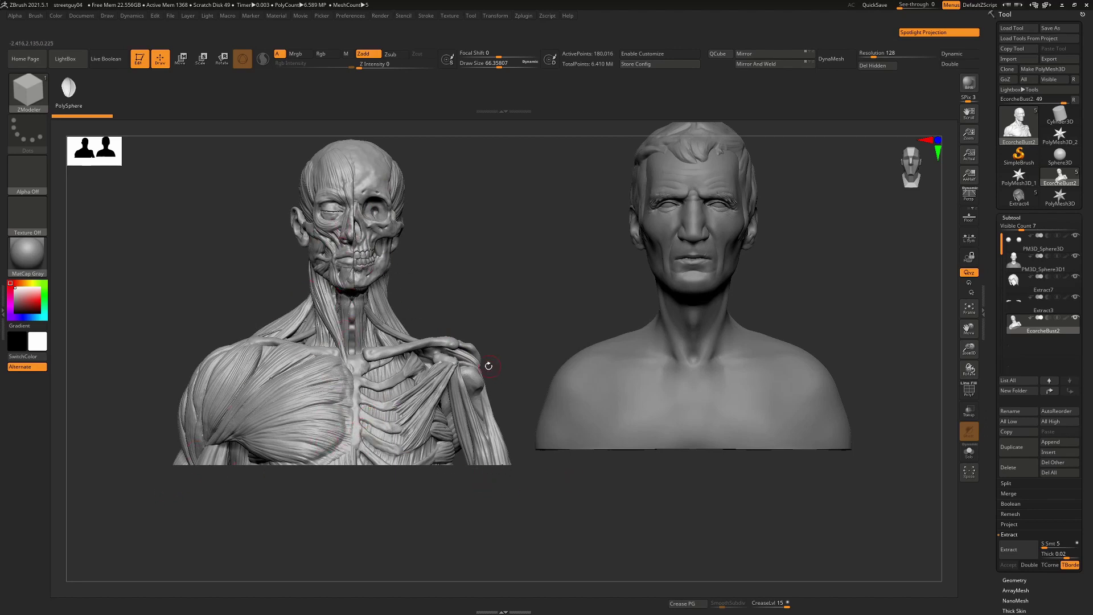
{"action": "left_click_drag", "start_coordinate": [277, 318], "coordinate": [473, 319]}
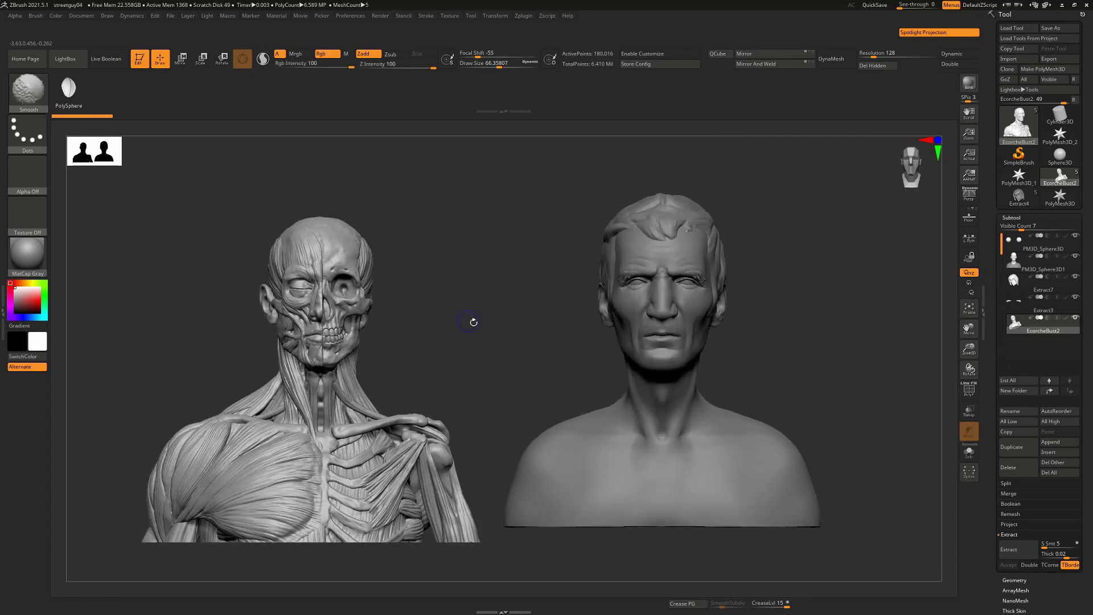
{"action": "right_click_drag", "start_coordinate": [664, 340], "coordinate": [608, 345], "text": "alt"}
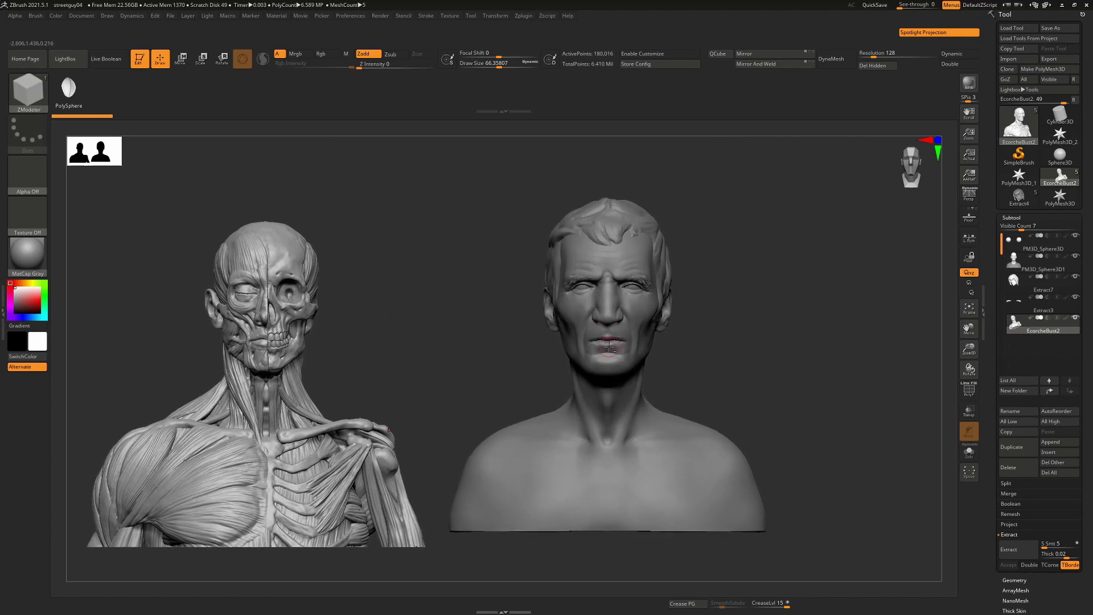
Switch to Move mode for the écorché bust while keeping both busts framed.
{"action": "key", "text": "w"}
{"action": "left_click_drag", "start_coordinate": [290, 343], "coordinate": [183, 328]}
{"action": "right_click_drag", "start_coordinate": [668, 254], "coordinate": [759, 275], "text": "alt"}
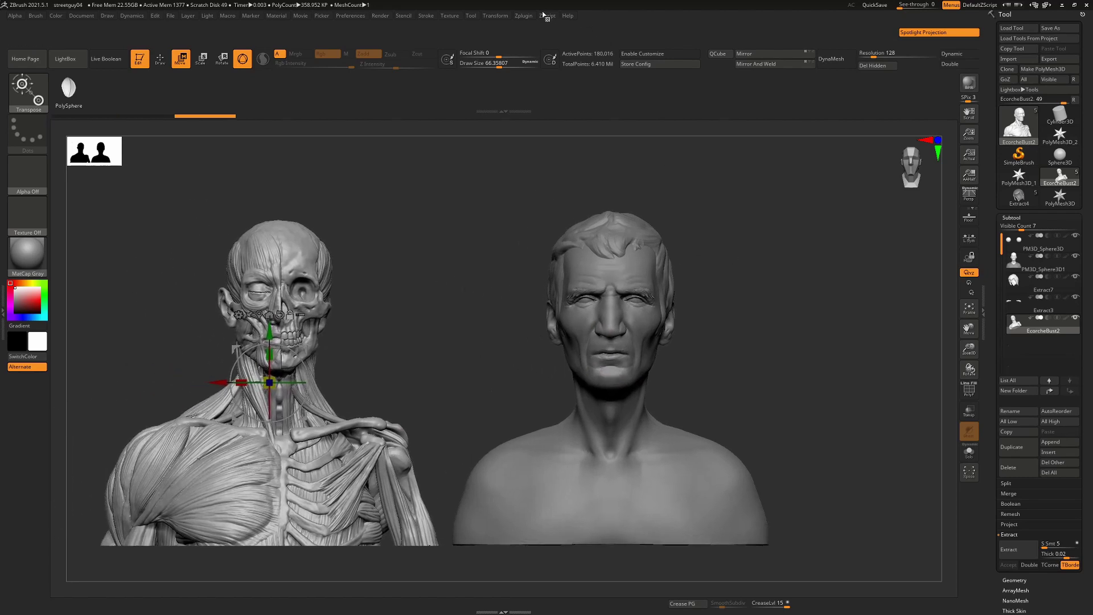
Set Split Screen to 1 and position the view so the busts meet at the dividing line.
{"action": "left_click", "coordinate": [504, 16]}
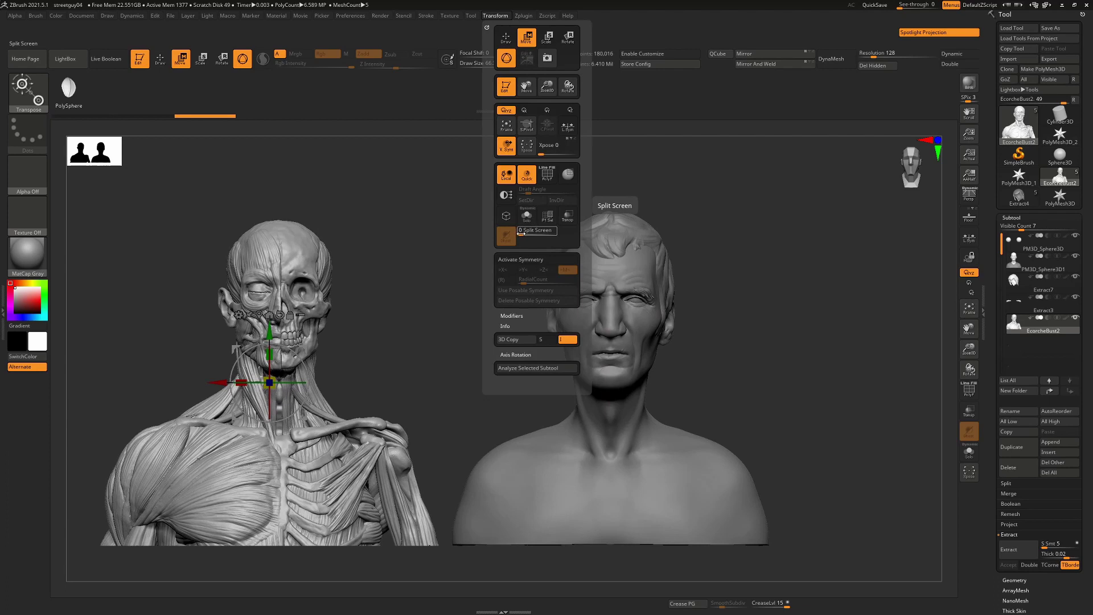
{"action": "left_click_drag", "start_coordinate": [521, 233], "coordinate": [523, 233]}
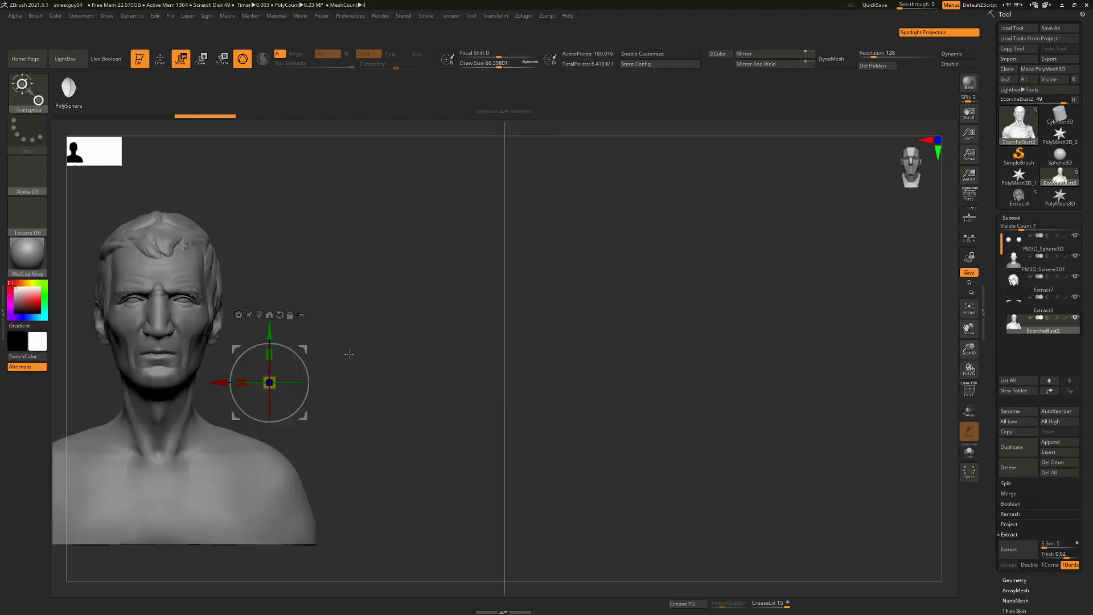
{"action": "left_click_drag", "start_coordinate": [349, 354], "coordinate": [423, 288], "text": "alt"}
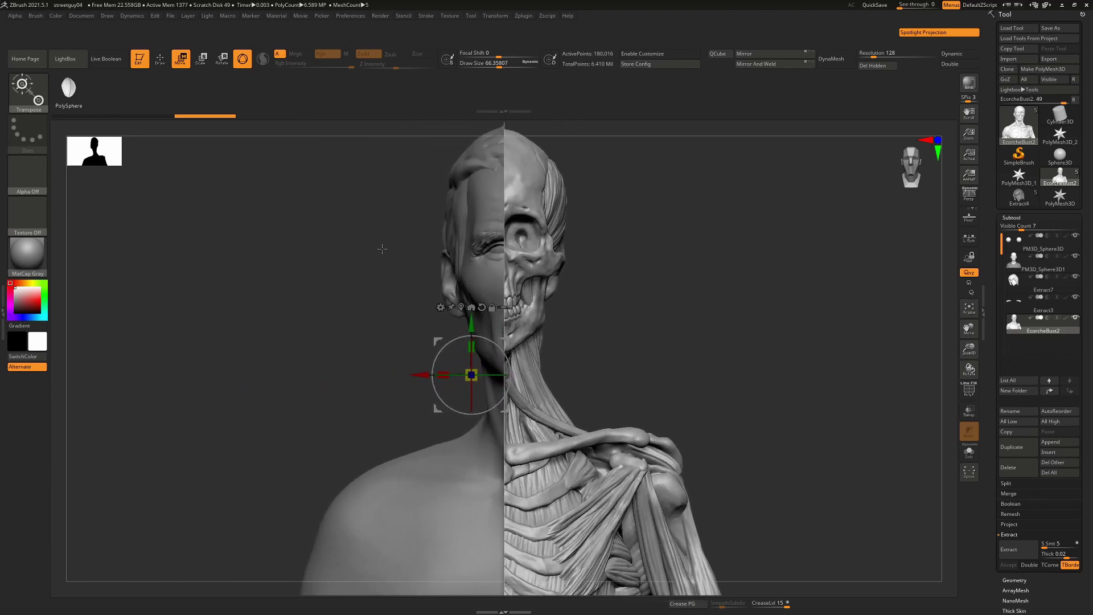
{"action": "left_click_drag", "start_coordinate": [382, 248], "coordinate": [192, 244], "text": "alt"}
Return Split Screen to 0 and frame both busts in the single view.
{"action": "left_click", "coordinate": [524, 16]}
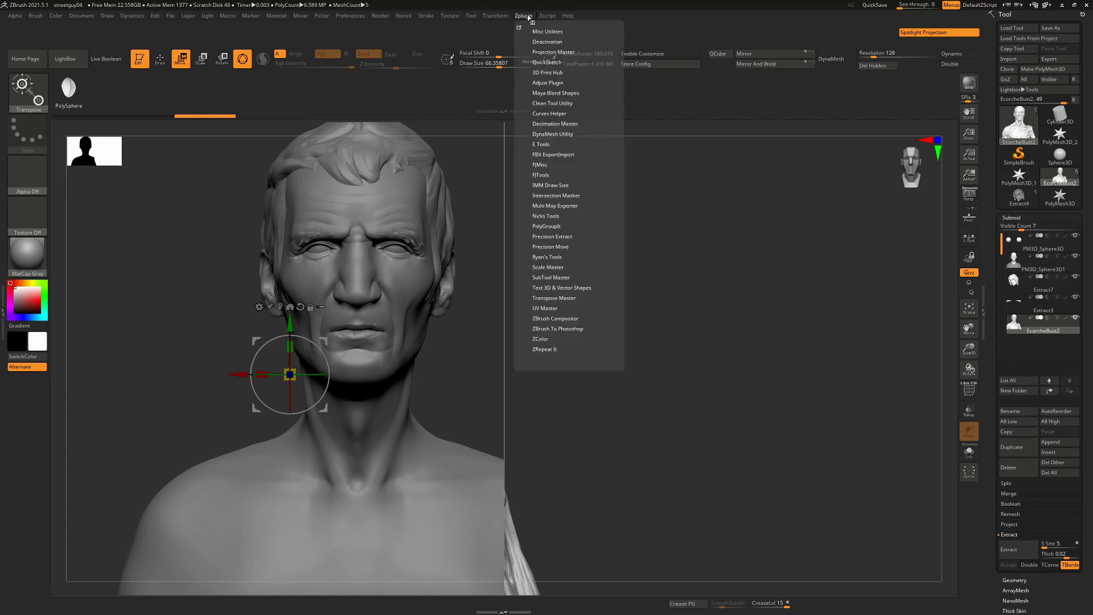
{"action": "left_click", "coordinate": [547, 16]}
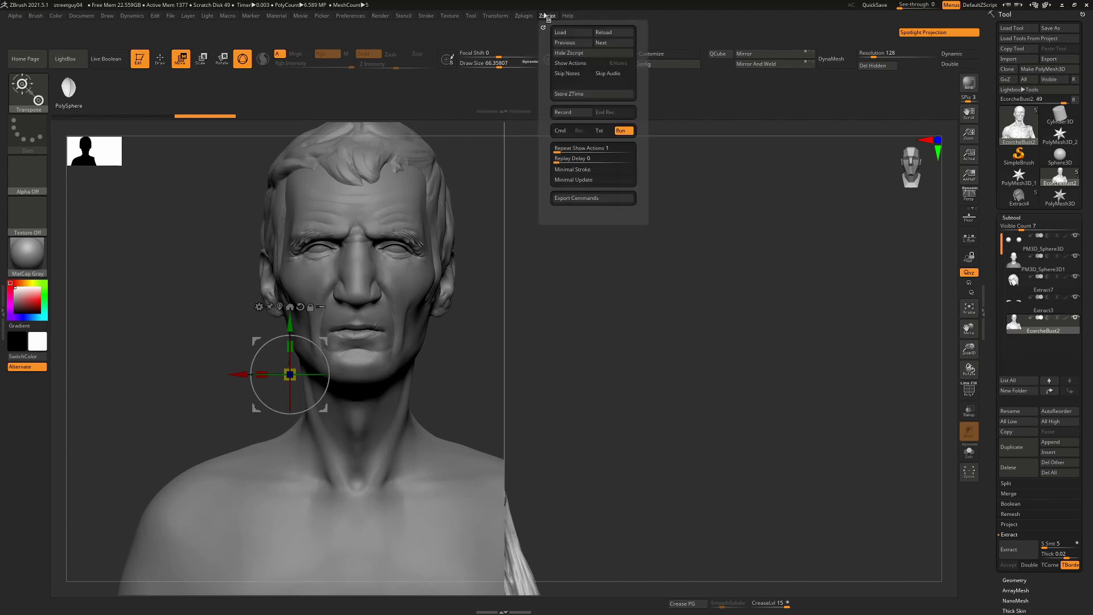
{"action": "left_click", "coordinate": [494, 16]}
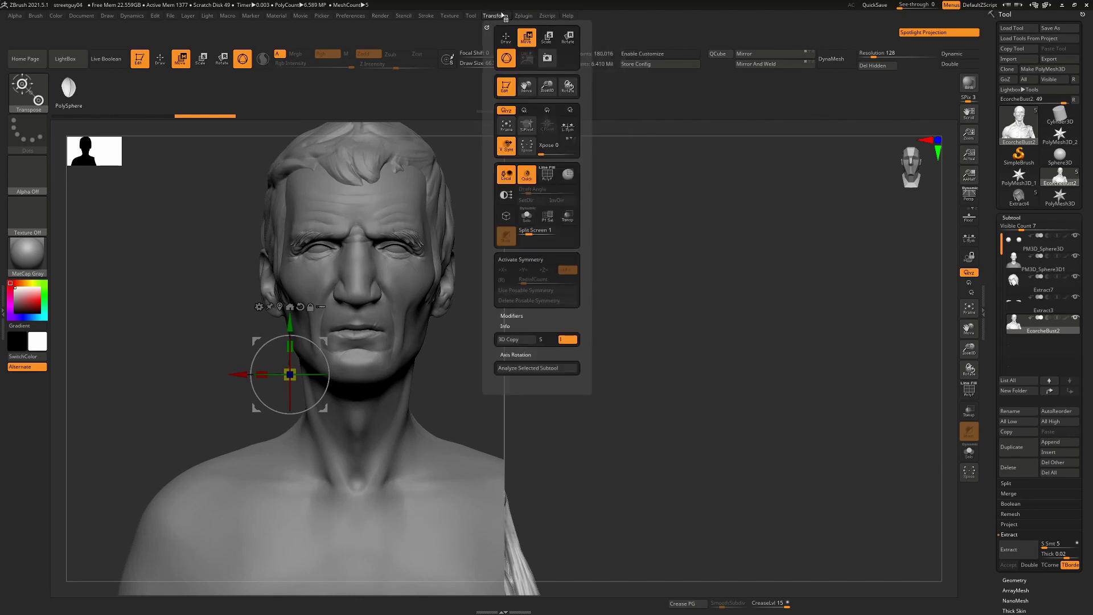
{"action": "left_click", "coordinate": [521, 231]}
{"action": "key", "text": "f"}
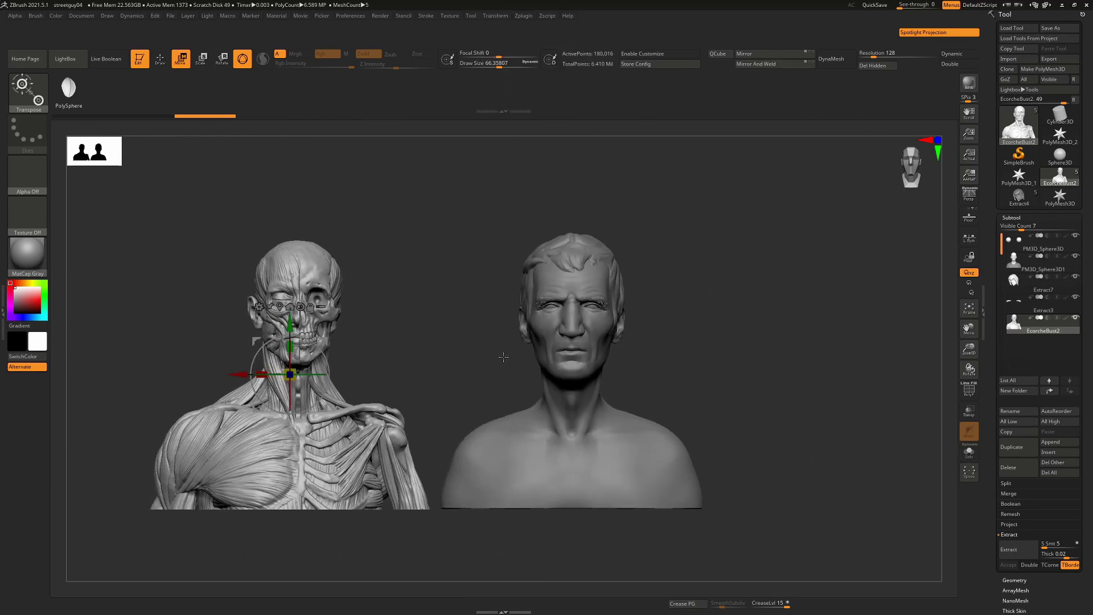
Move the écorché bust sideways until it overlaps the portrait bust.
{"action": "left_click_drag", "start_coordinate": [242, 340], "coordinate": [513, 340]}
{"action": "right_click_drag", "start_coordinate": [572, 303], "coordinate": [586, 326], "text": "ctrl"}
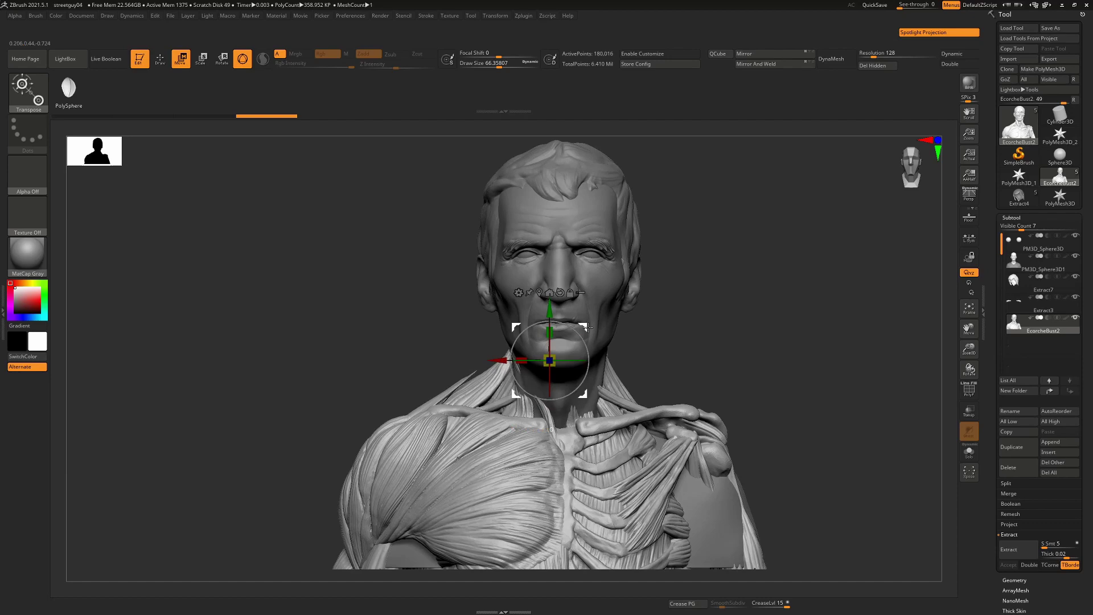
{"action": "mouse_move", "coordinate": [588, 327]}
{"action": "left_mouse_down"}
{"action": "mouse_move", "coordinate": [652, 329]}
{"action": "mouse_move", "coordinate": [590, 336]}
{"action": "left_mouse_up"}
{"action": "right_click_drag", "start_coordinate": [896, 357], "coordinate": [773, 303], "text": "alt"}
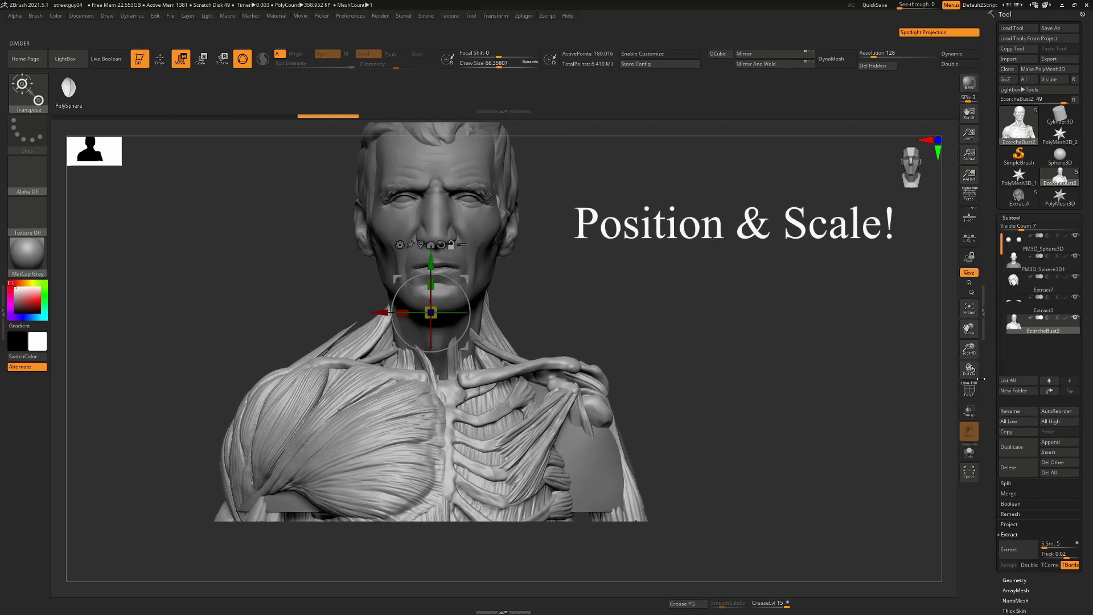
Turn on transparency and nudge the écorché bust to line up with the portrait head.
{"action": "left_click", "coordinate": [975, 414]}
{"action": "right_click_drag", "start_coordinate": [574, 277], "coordinate": [588, 339], "text": "alt"}
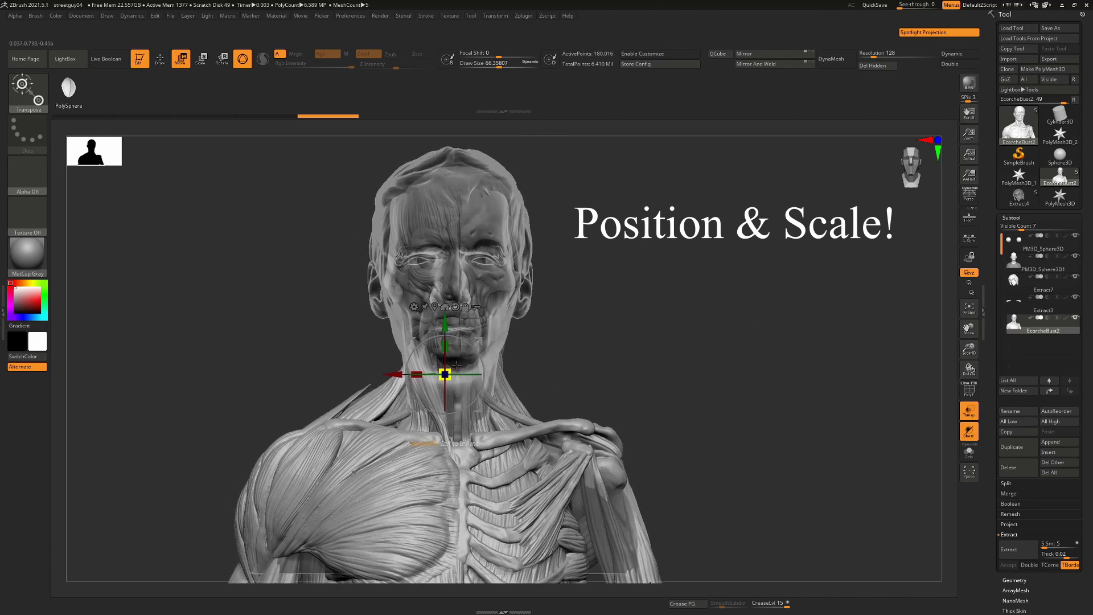
{"action": "mouse_move", "coordinate": [482, 342]}
{"action": "left_mouse_down"}
{"action": "mouse_move", "coordinate": [457, 342]}
{"action": "mouse_move", "coordinate": [475, 342]}
{"action": "left_mouse_up"}
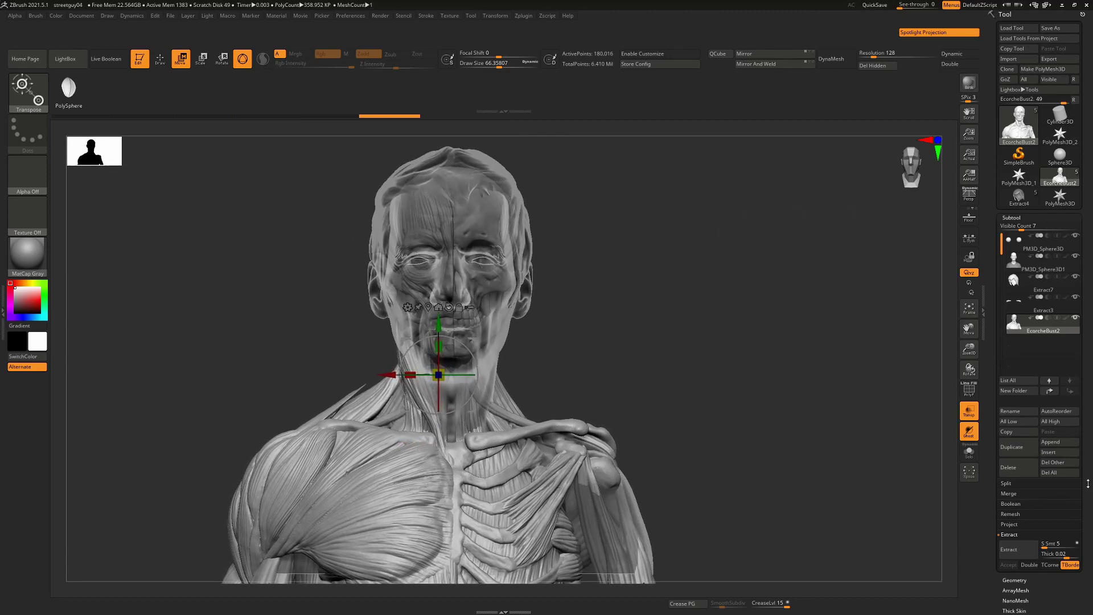
Set the écorché bust's X Position to 0 in its geometry settings and return to Draw mode.
{"action": "scroll", "coordinate": [1088, 483], "scroll_direction": "down", "scroll_amount": 5}
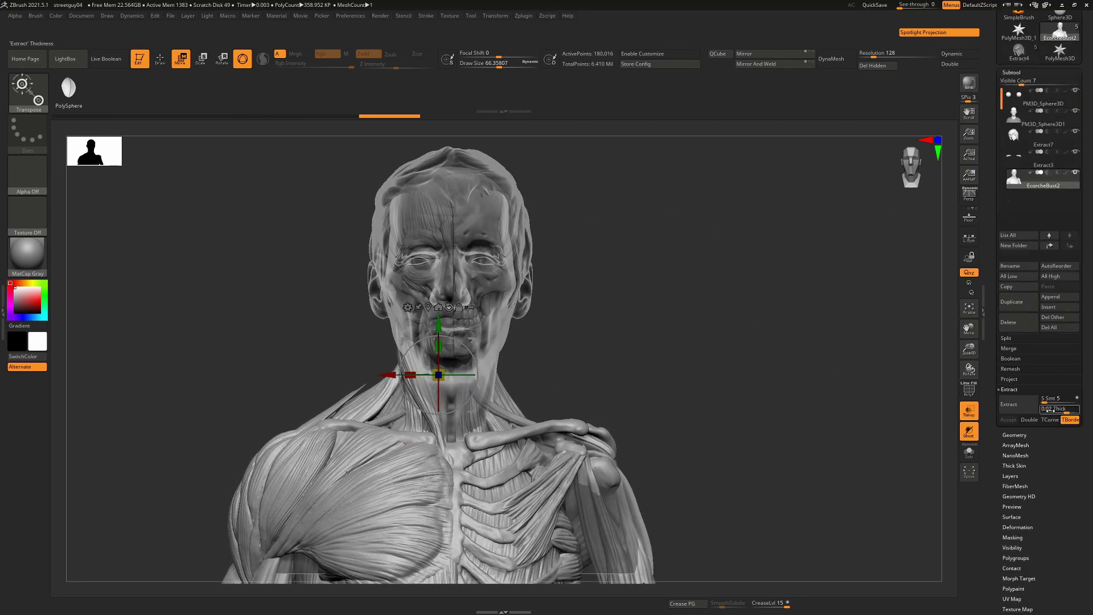
{"action": "left_click", "coordinate": [1015, 435]}
{"action": "left_click", "coordinate": [1011, 368]}
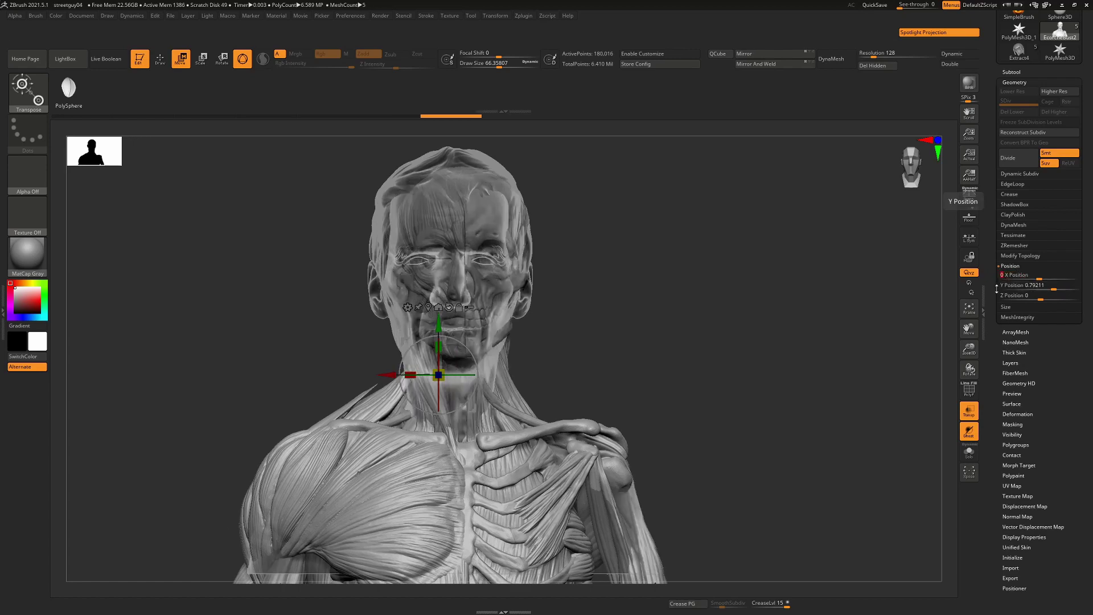
{"action": "right_click_drag", "start_coordinate": [689, 377], "coordinate": [683, 341], "text": "ctrl"}
{"action": "key", "text": "q"}
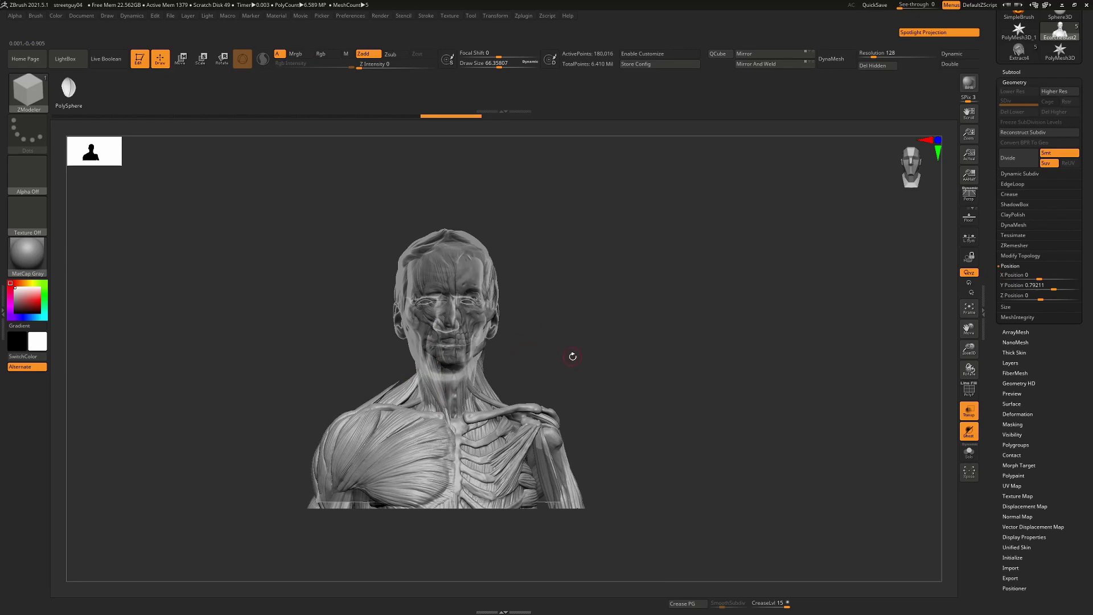
Turn off transparency and toggle Solo on and off to inspect the écorché bust alone.
{"action": "left_click", "coordinate": [970, 410]}
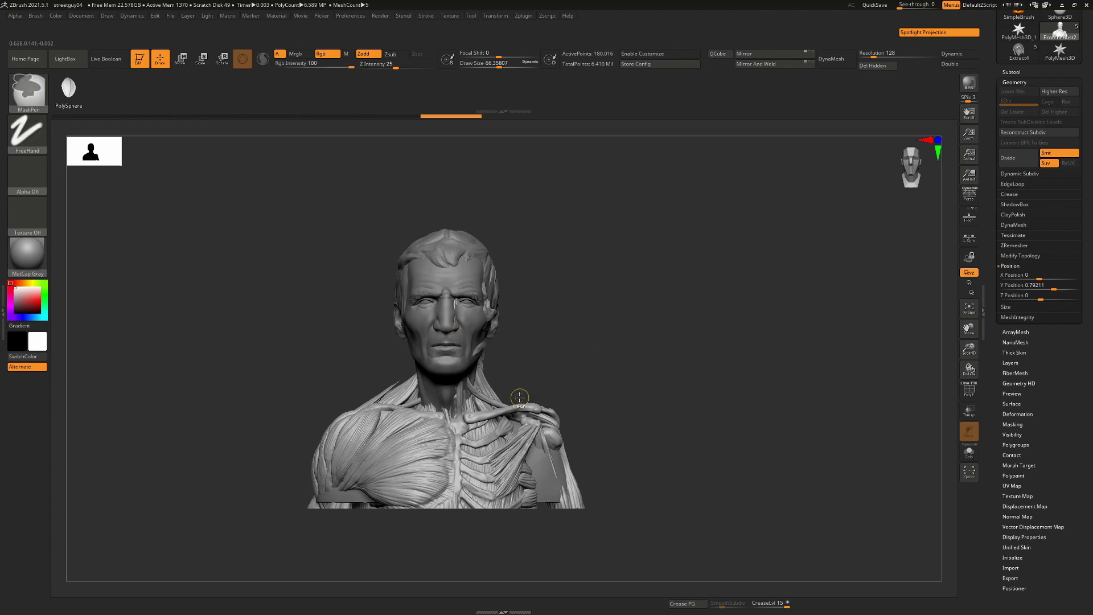
{"action": "key", "text": "shift+s"}
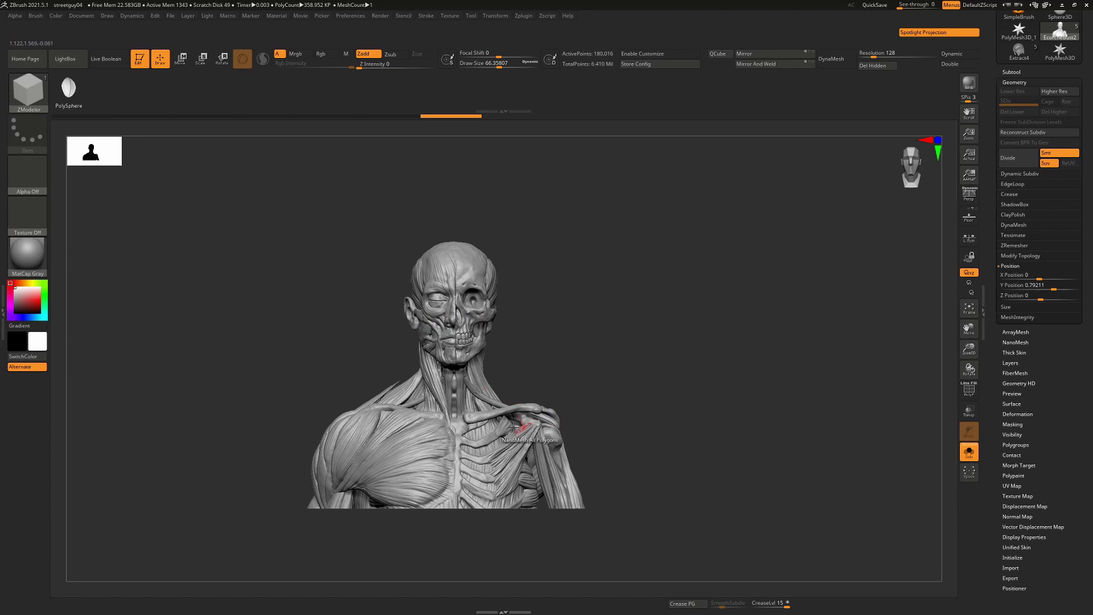
{"action": "key", "text": "ctrl+shift+s"}
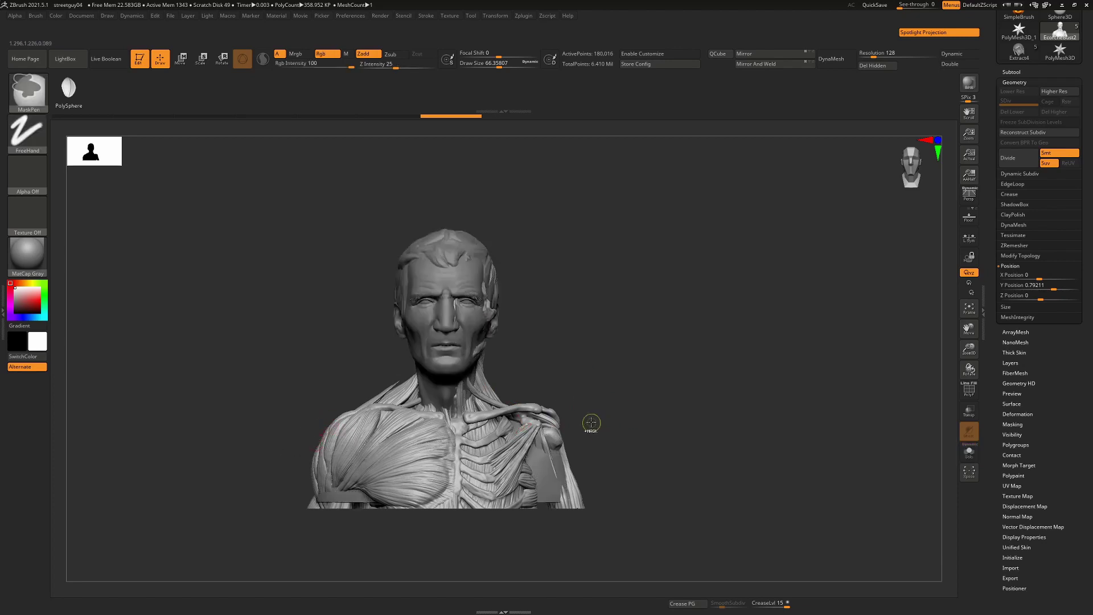
Shift the écorché bust slightly along X to an X Position of -0.08578 and return to Draw mode.
{"action": "key", "text": "w"}
{"action": "left_click_drag", "start_coordinate": [392, 375], "coordinate": [385, 374]}
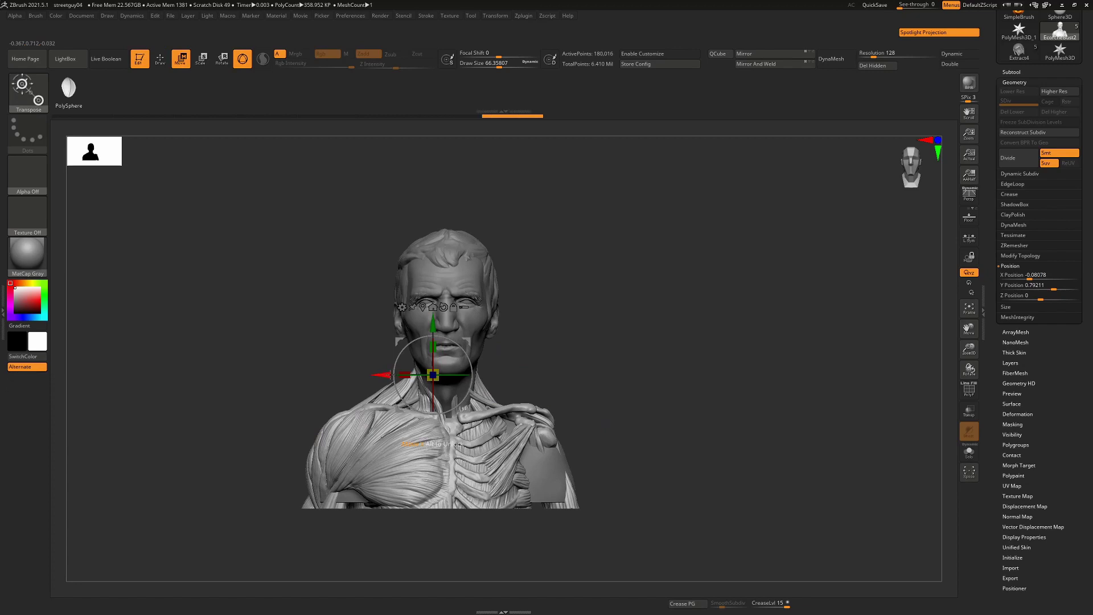
{"action": "key", "text": "q"}
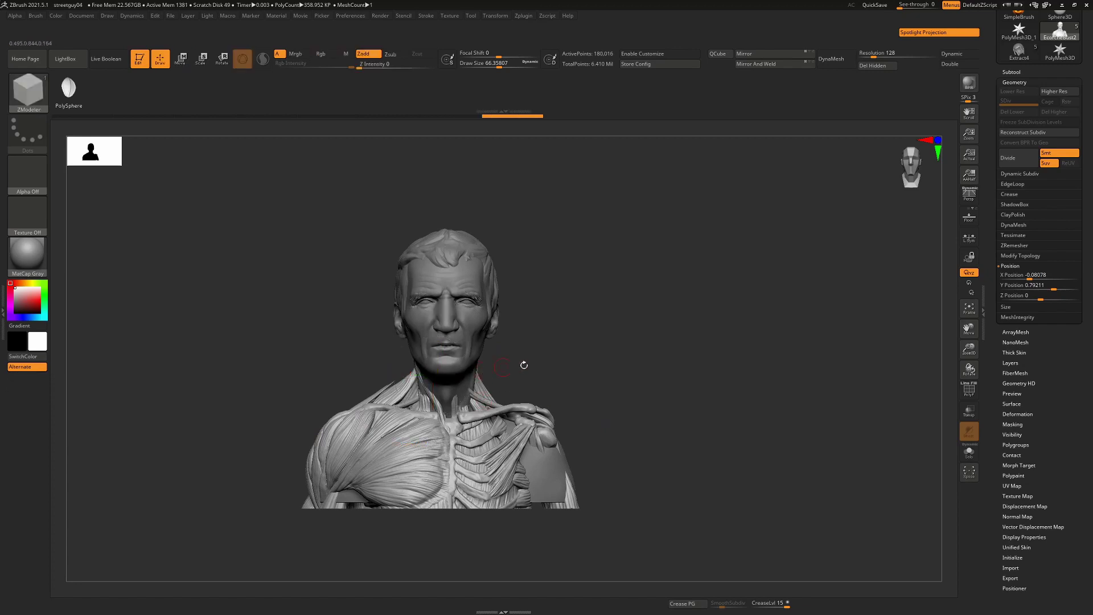
Turn Split Screen back on to separate the overlapping busts, and frame each in its own half of the view.
{"action": "scroll", "coordinate": [1034, 328], "scroll_direction": "up", "scroll_amount": 3}
{"action": "left_click", "coordinate": [1014, 145]}
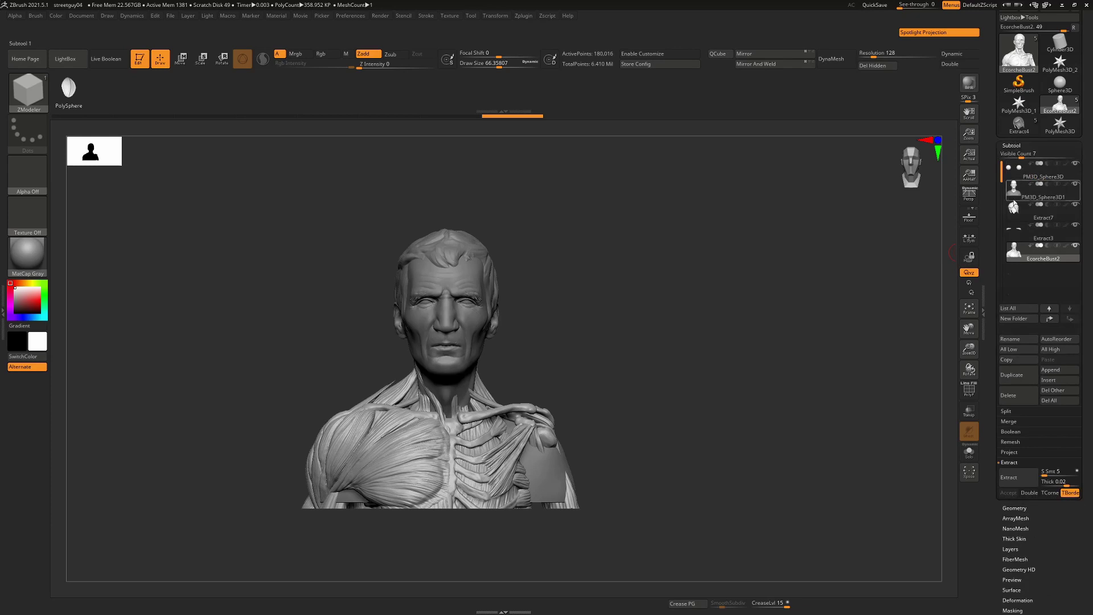
{"action": "left_click", "coordinate": [497, 17]}
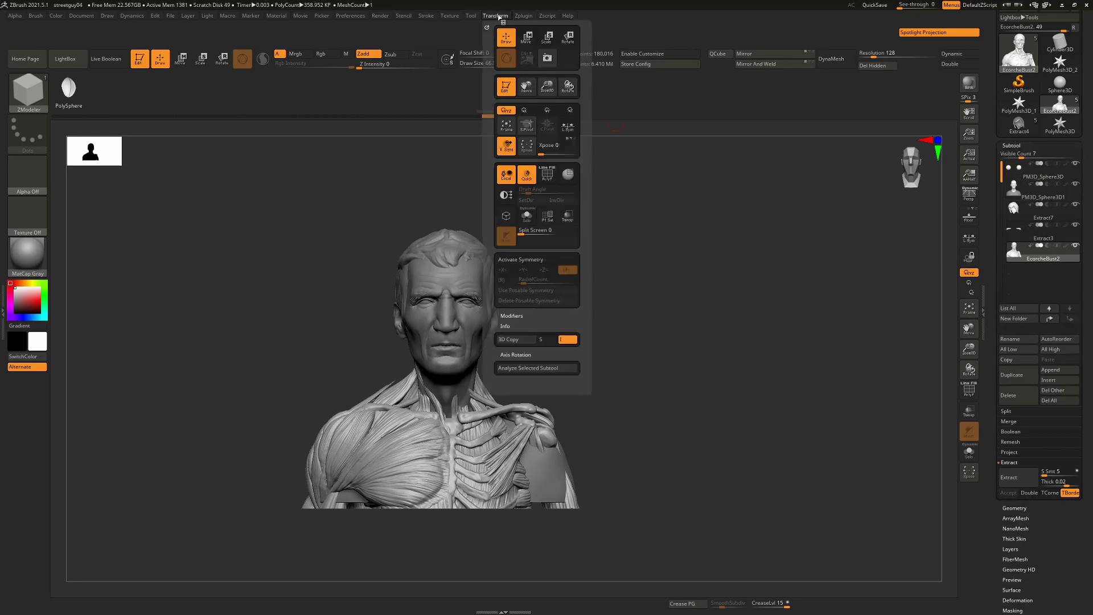
{"action": "left_click", "coordinate": [524, 232]}
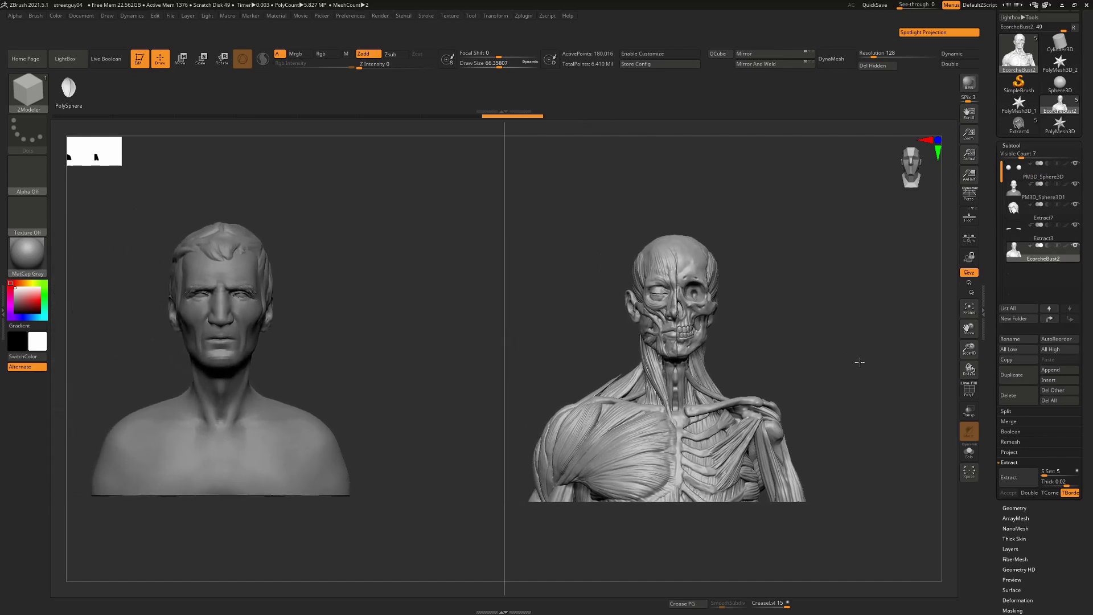
{"action": "left_click_drag", "start_coordinate": [860, 362], "coordinate": [854, 365], "text": "alt"}
{"action": "mouse_move", "coordinate": [382, 336]}
{"action": "left_mouse_down", "text": "alt"}
{"action": "mouse_move", "coordinate": [444, 333]}
{"action": "mouse_move", "coordinate": [393, 344]}
{"action": "left_mouse_up", "text": "alt"}
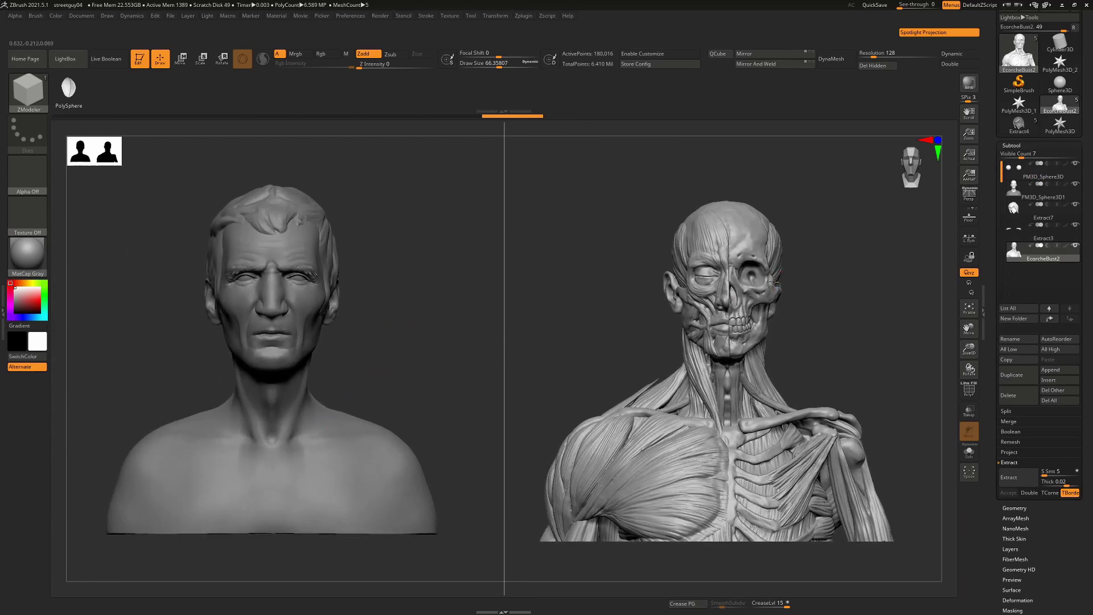
{"action": "left_click_drag", "start_coordinate": [856, 256], "coordinate": [830, 264], "text": "alt"}
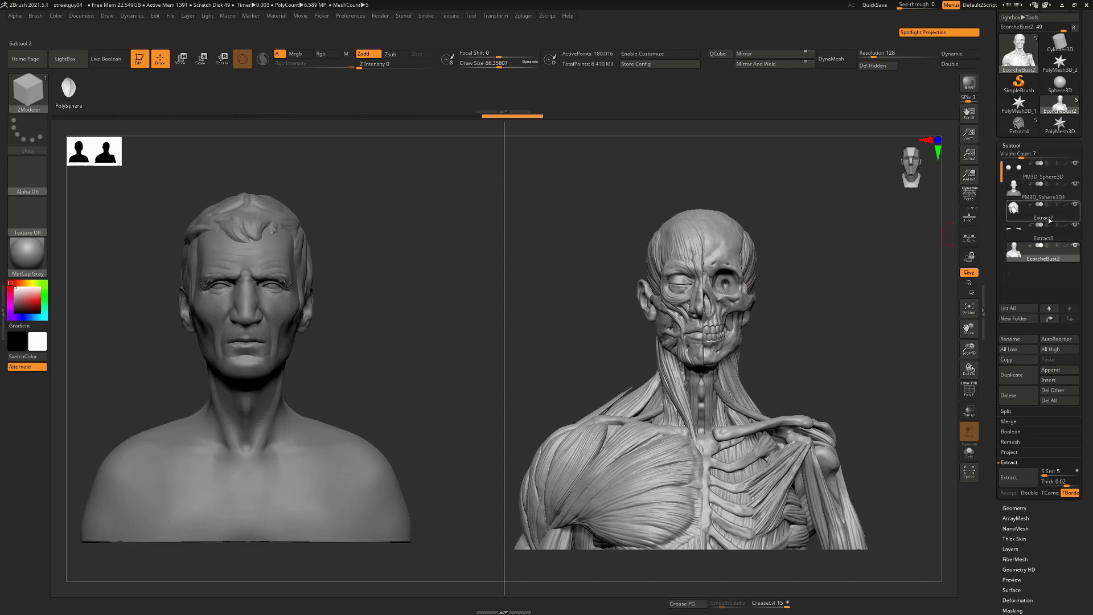
Select the PM3D_Sphere3D1 subtool to isolate the portrait head in the split view.
{"action": "mouse_move", "coordinate": [1044, 255]}
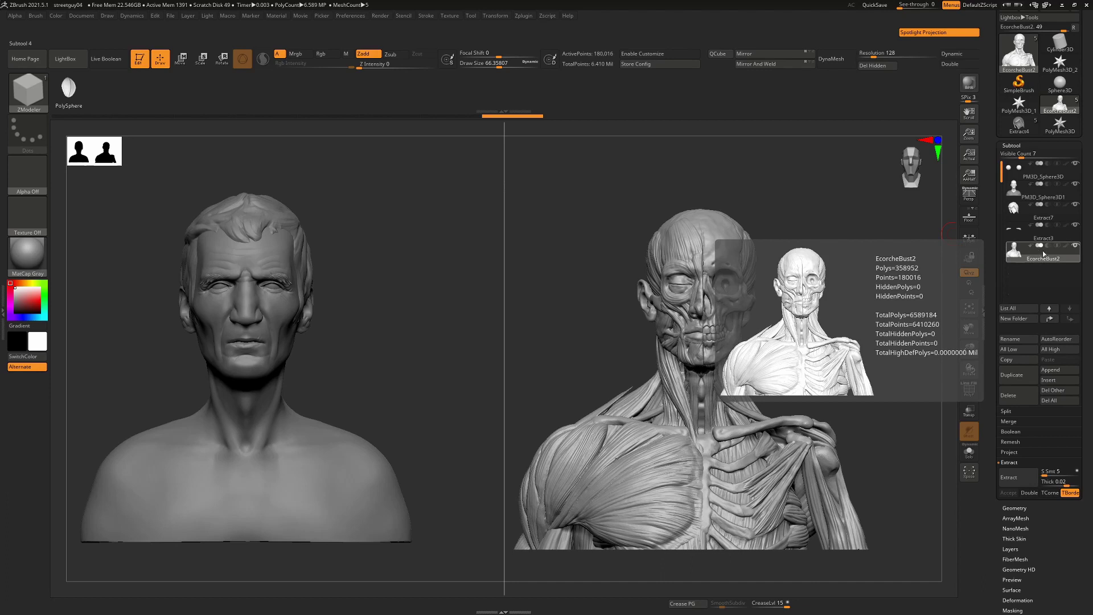
{"action": "left_click", "coordinate": [1046, 198]}
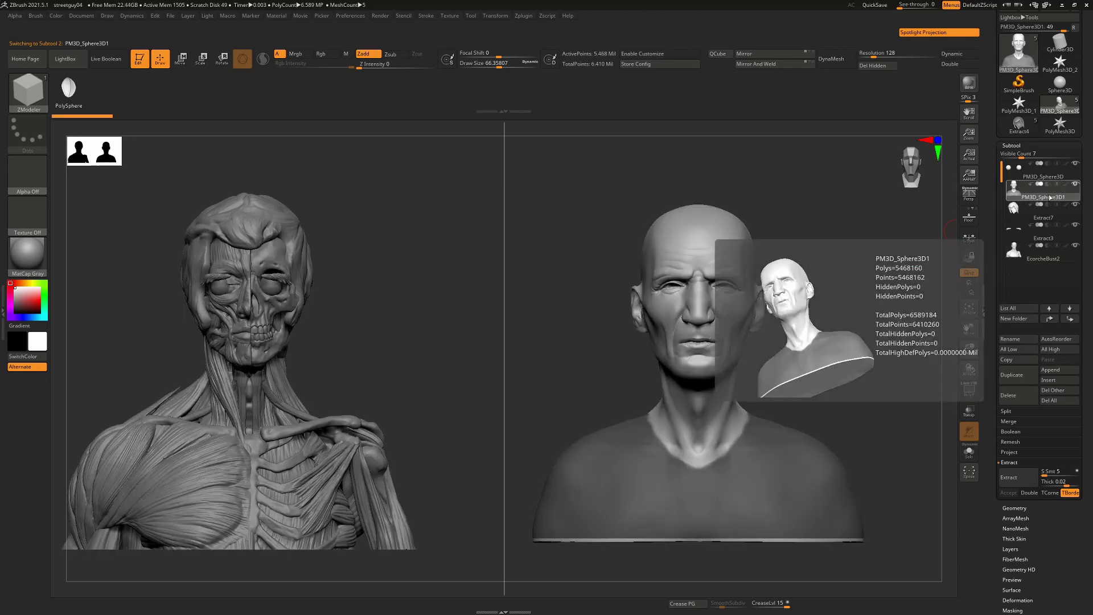
{"action": "left_click_drag", "start_coordinate": [829, 279], "coordinate": [852, 329], "text": "ctrl"}
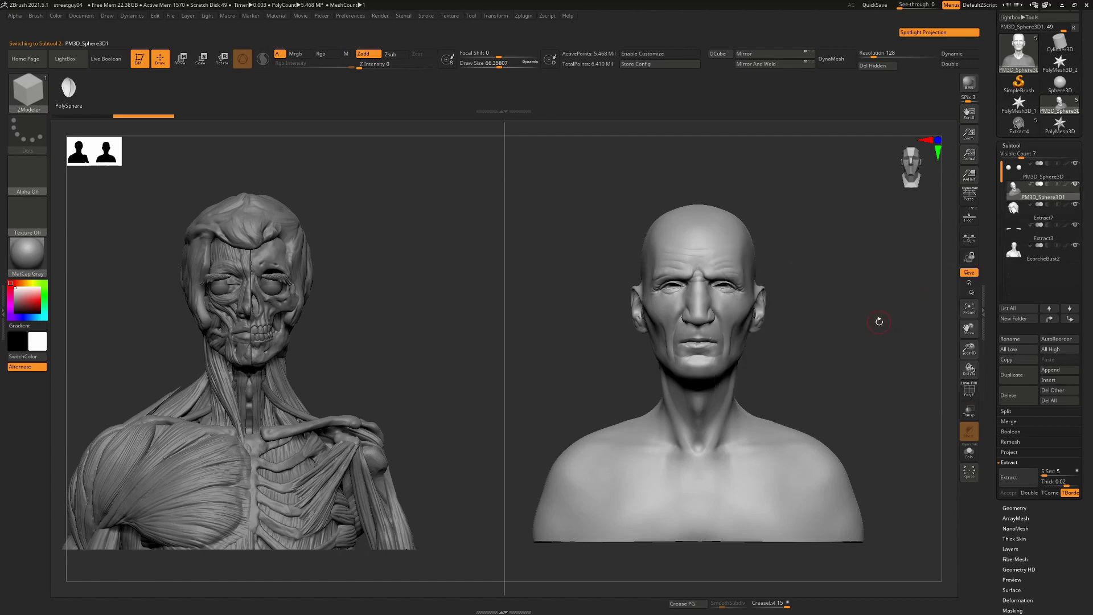
{"action": "mouse_move", "coordinate": [427, 263]}
{"action": "left_mouse_down"}
{"action": "mouse_move", "coordinate": [388, 269]}
{"action": "mouse_move", "coordinate": [442, 264]}
{"action": "mouse_move", "coordinate": [426, 271]}
{"action": "left_mouse_up"}
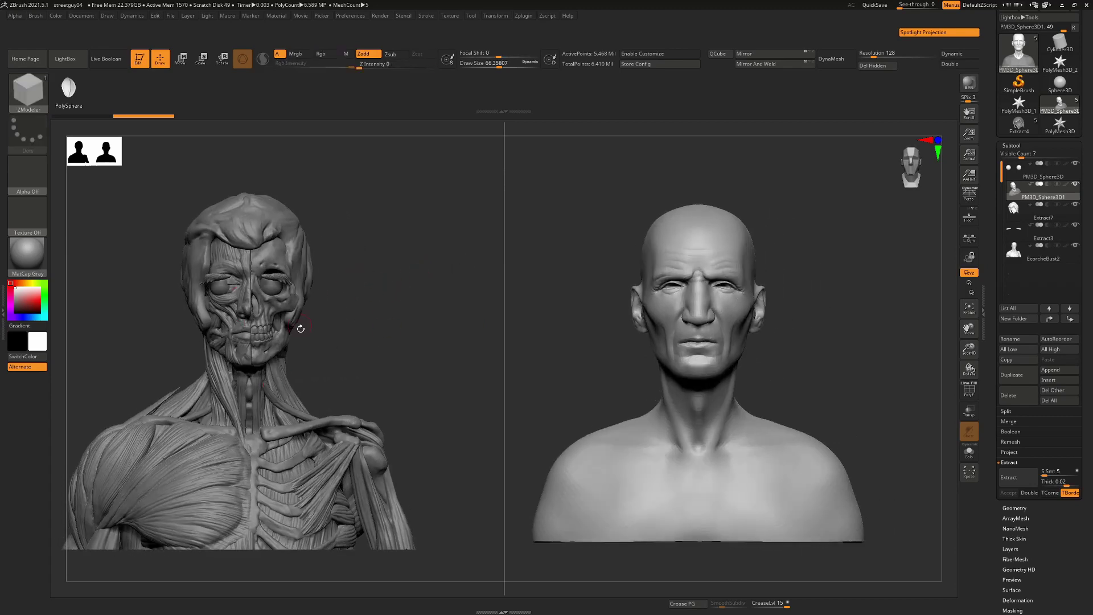
Temporarily hide the eyes, hair and eyebrow subtools to compare the bare portrait head with the écorché from several angles.
{"action": "left_click", "coordinate": [1074, 164]}
{"action": "left_click", "coordinate": [1075, 204]}
{"action": "left_click", "coordinate": [1075, 225]}
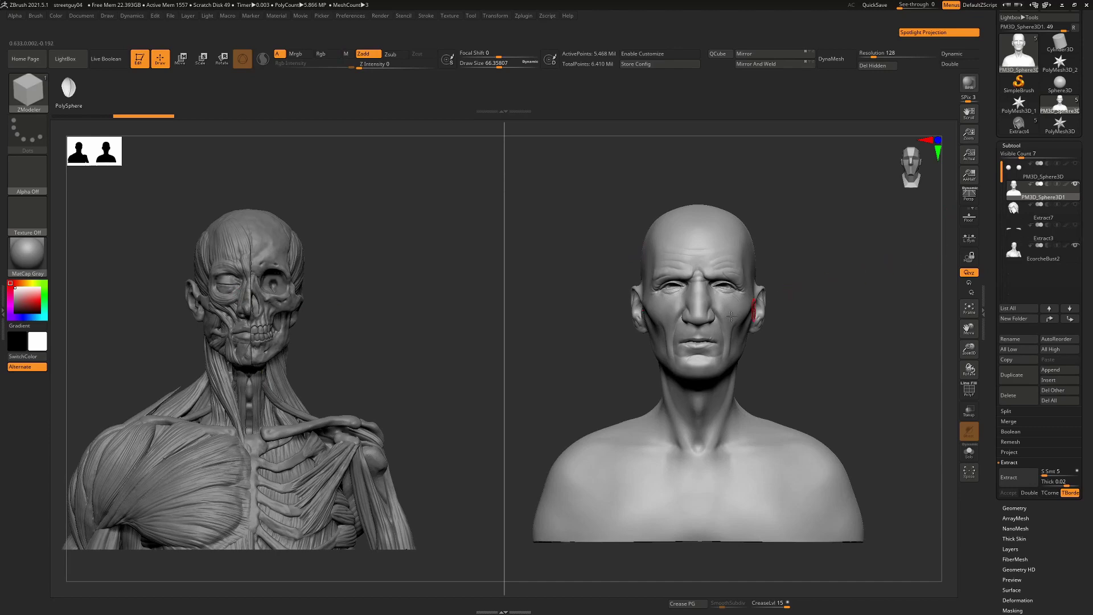
{"action": "left_click_drag", "start_coordinate": [837, 298], "coordinate": [715, 316]}
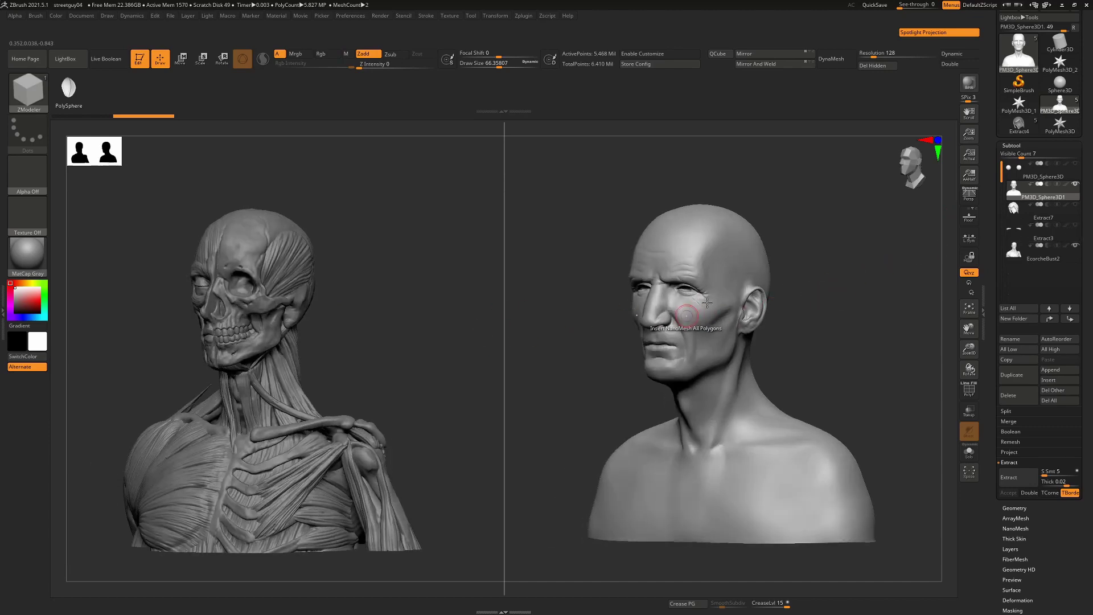
{"action": "mouse_move", "coordinate": [786, 295]}
{"action": "left_mouse_down"}
{"action": "mouse_move", "coordinate": [812, 293]}
{"action": "mouse_move", "coordinate": [782, 320]}
{"action": "left_mouse_up"}
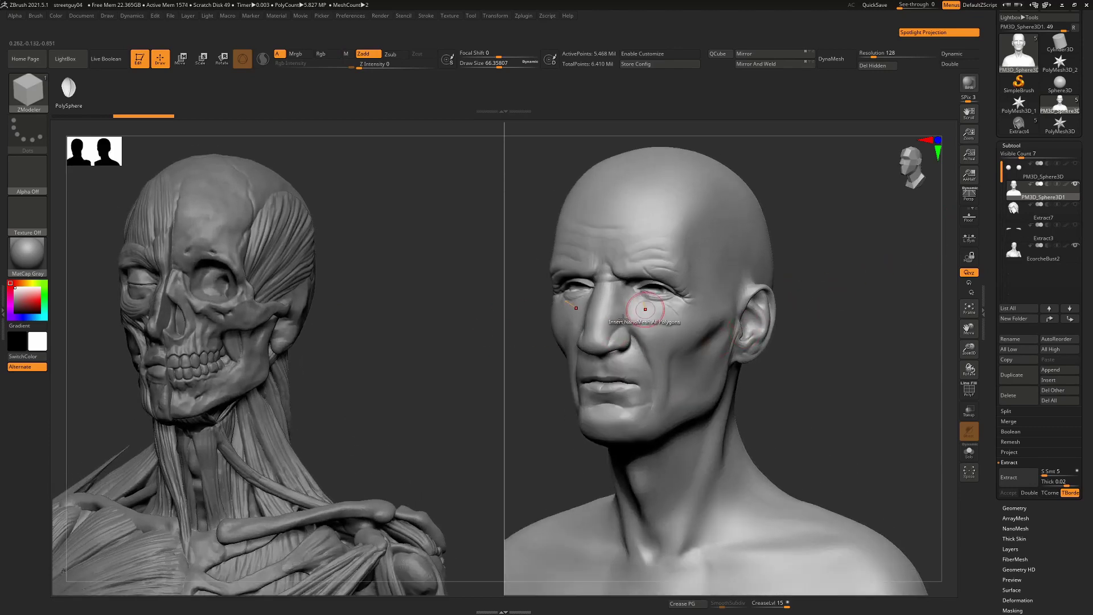
{"action": "left_click_drag", "start_coordinate": [847, 292], "coordinate": [917, 242], "text": "shift"}
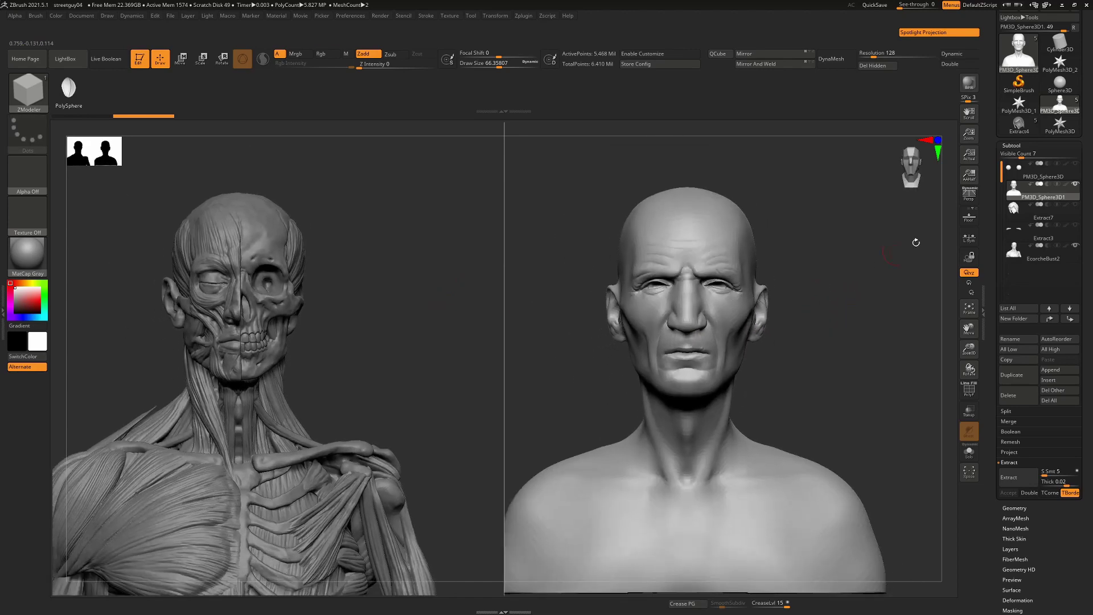
{"action": "left_click", "coordinate": [1075, 164]}
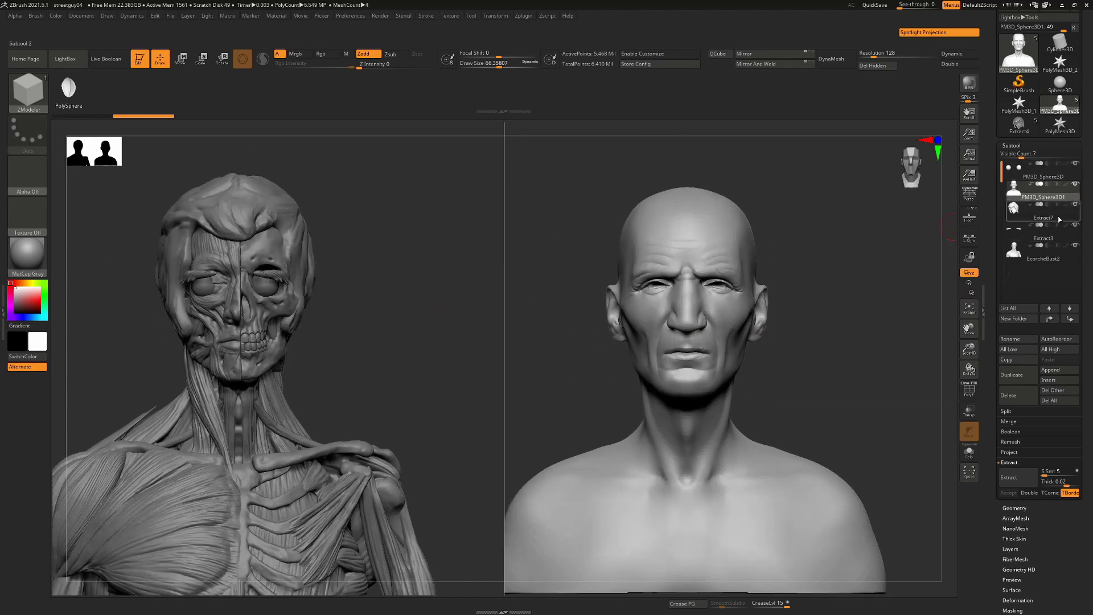
Turn on PolyFrame and select the eyes, head, hair and eyebrow subtools in turn to examine each one in the split view.
{"action": "left_click", "coordinate": [1042, 172]}
{"action": "key", "text": "shift+f"}
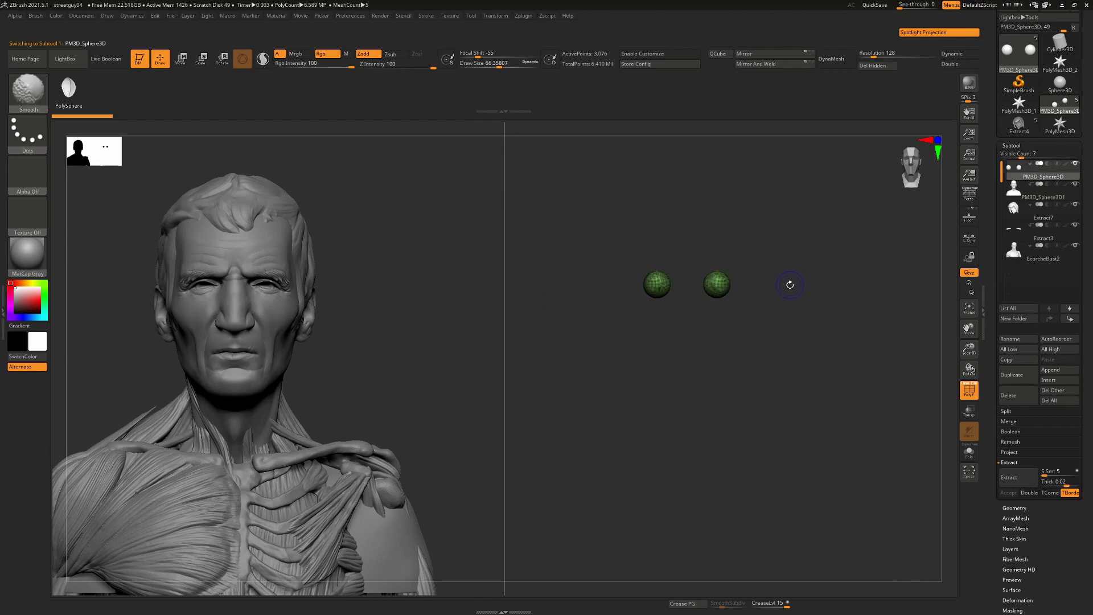
{"action": "left_click", "coordinate": [1038, 202]}
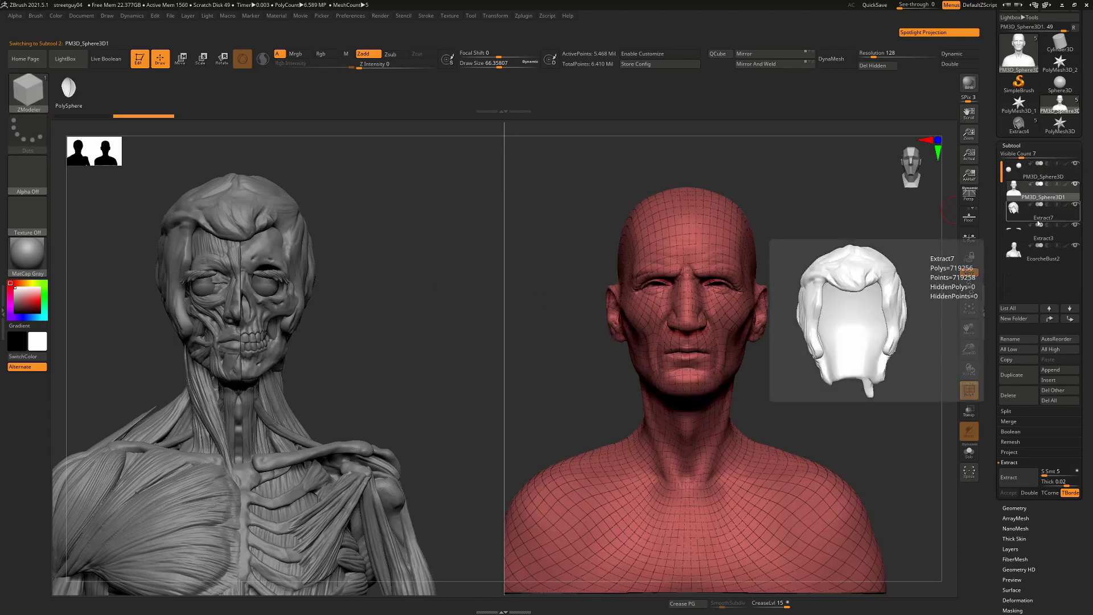
{"action": "left_click", "coordinate": [1036, 216]}
{"action": "mouse_move", "coordinate": [1026, 234]}
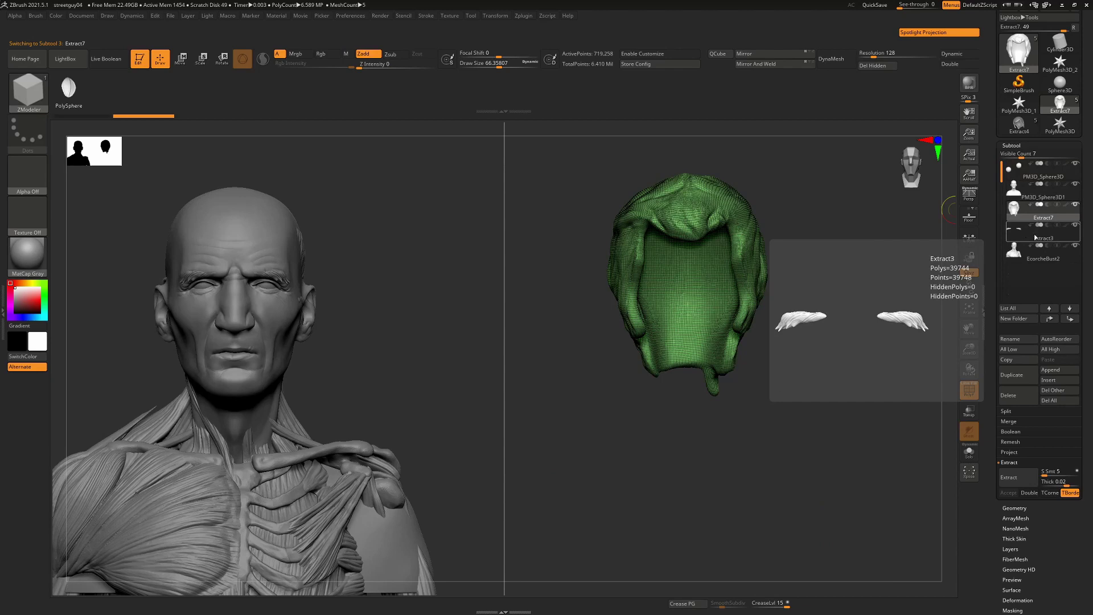
{"action": "left_click", "coordinate": [1029, 235]}
{"action": "mouse_move", "coordinate": [1030, 238]}
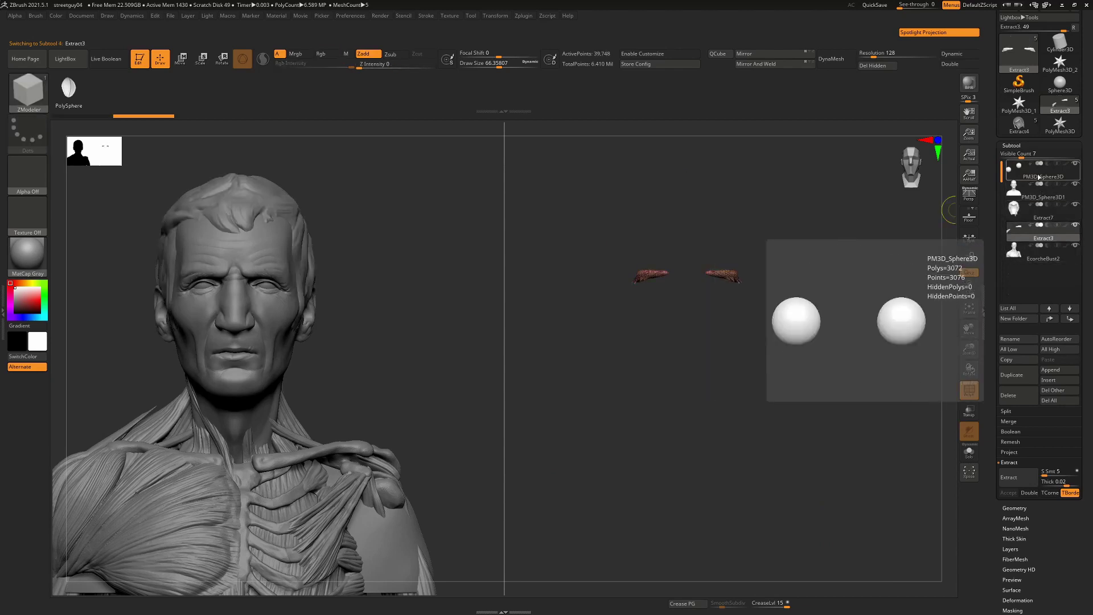
Merge the PM3D_Sphere3D eyes down with the head, Extract7 hair and Extract3 eyebrows into a single portrait subtool.
{"action": "left_click", "coordinate": [1036, 174]}
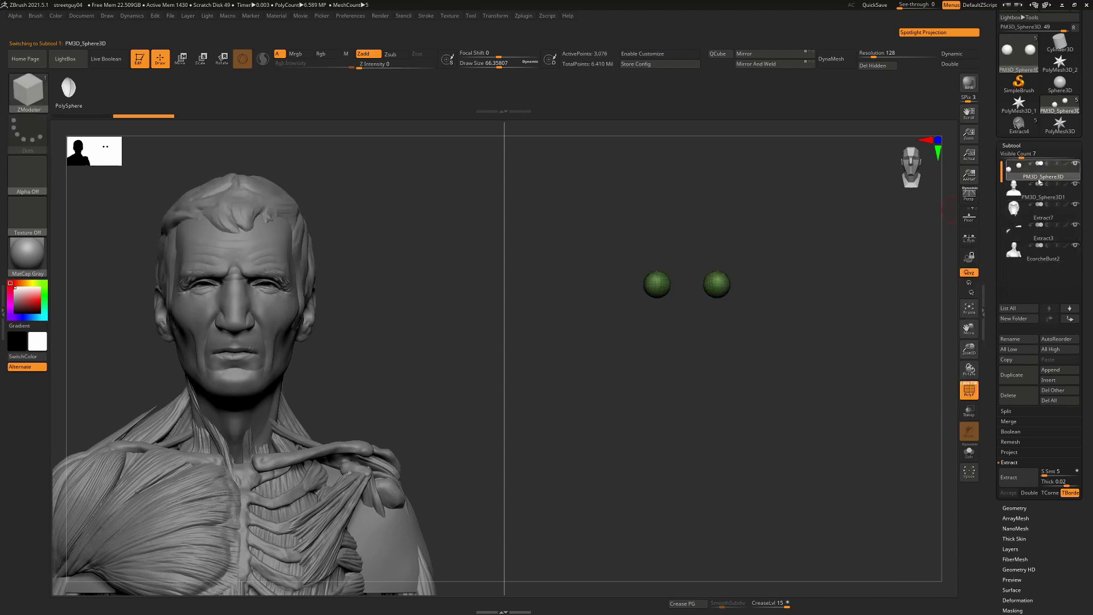
{"action": "left_click", "coordinate": [1019, 422]}
{"action": "left_click", "coordinate": [1016, 431]}
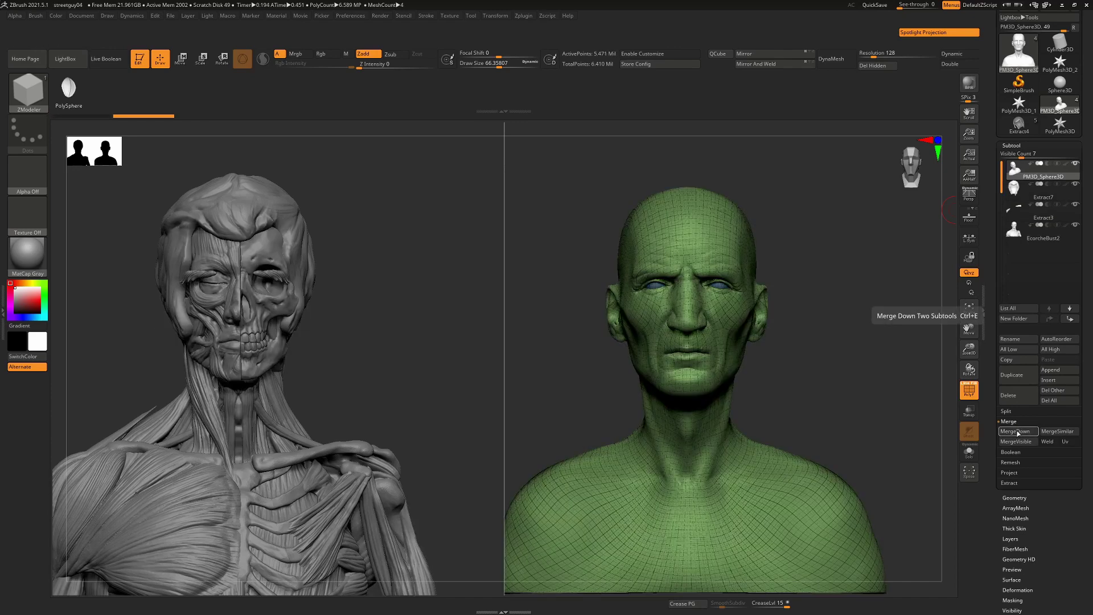
{"action": "left_click", "coordinate": [1020, 433]}
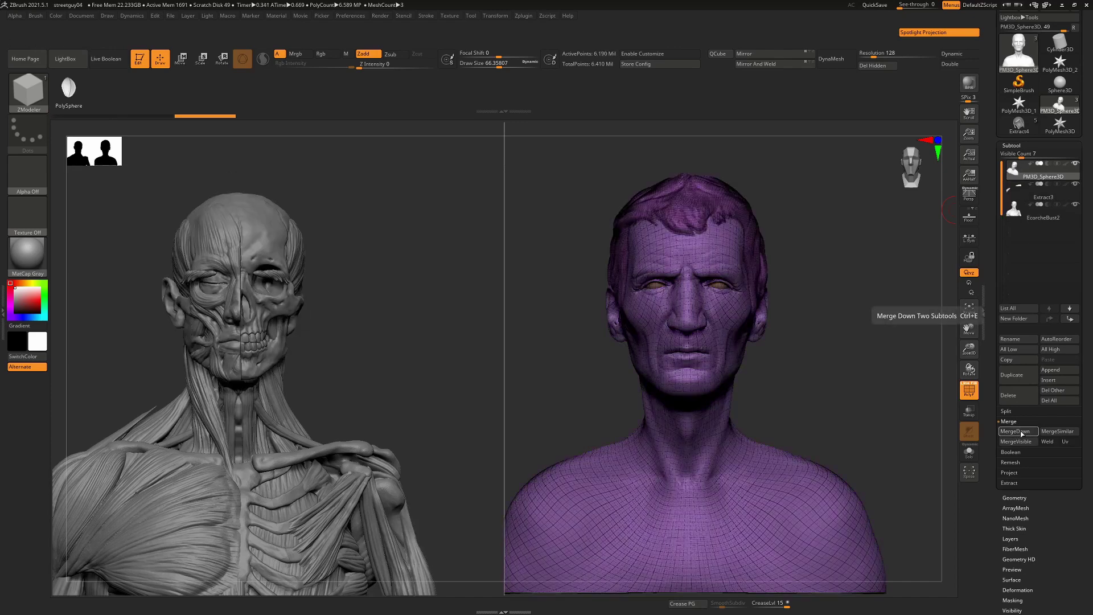
{"action": "key", "text": "ctrl+e"}
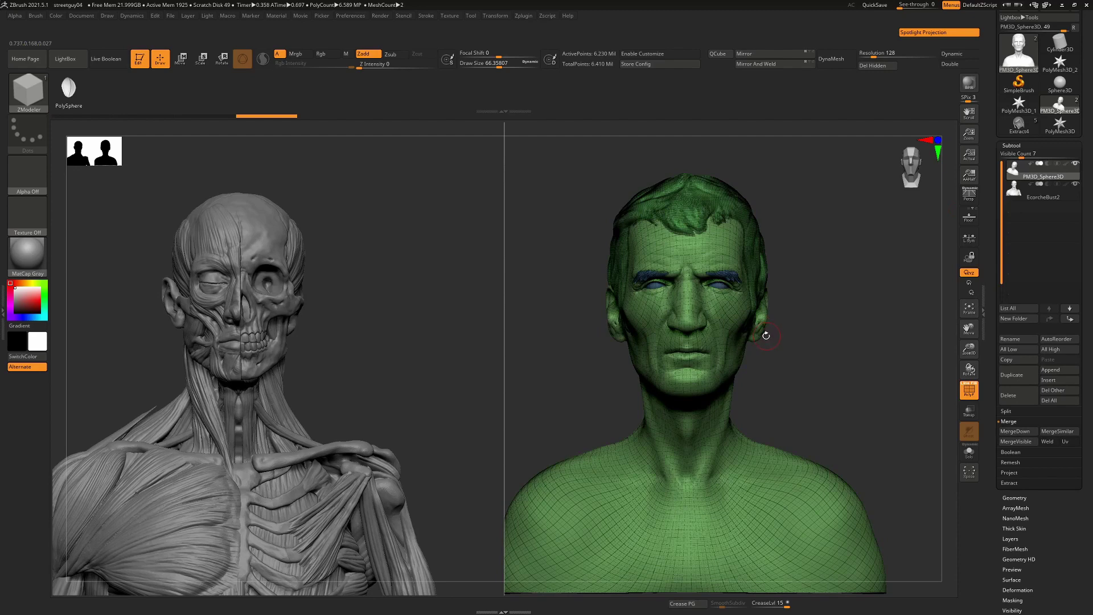
Turn off PolyFrame, mask everything on the merged portrait except its skin mesh, and return to Draw mode.
{"action": "key", "text": "shift+f"}
{"action": "left_click_drag", "start_coordinate": [798, 326], "coordinate": [807, 346]}
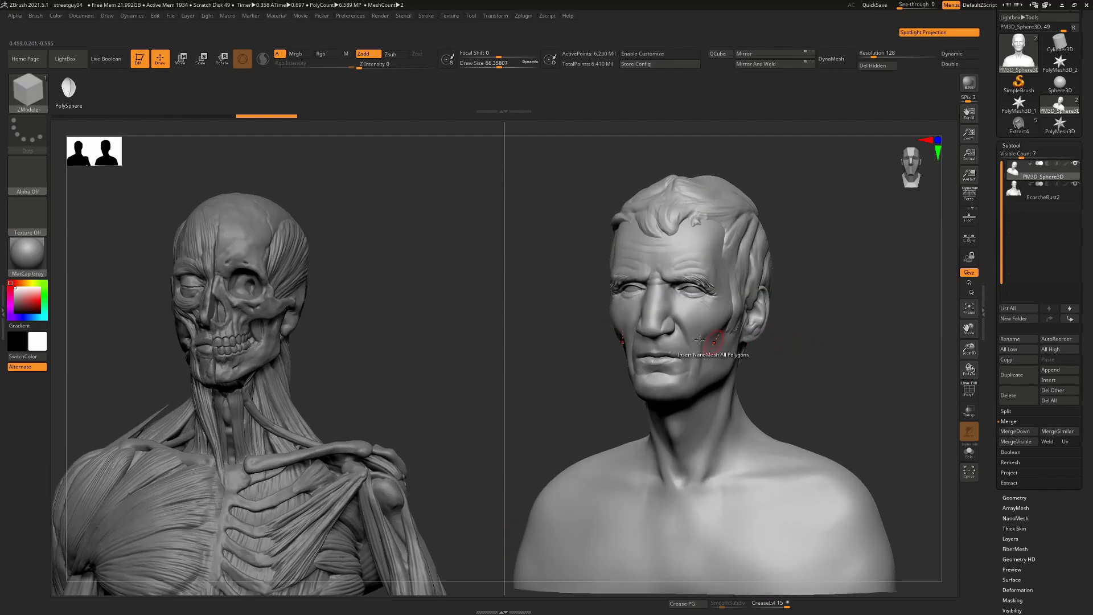
{"action": "key", "text": "w"}
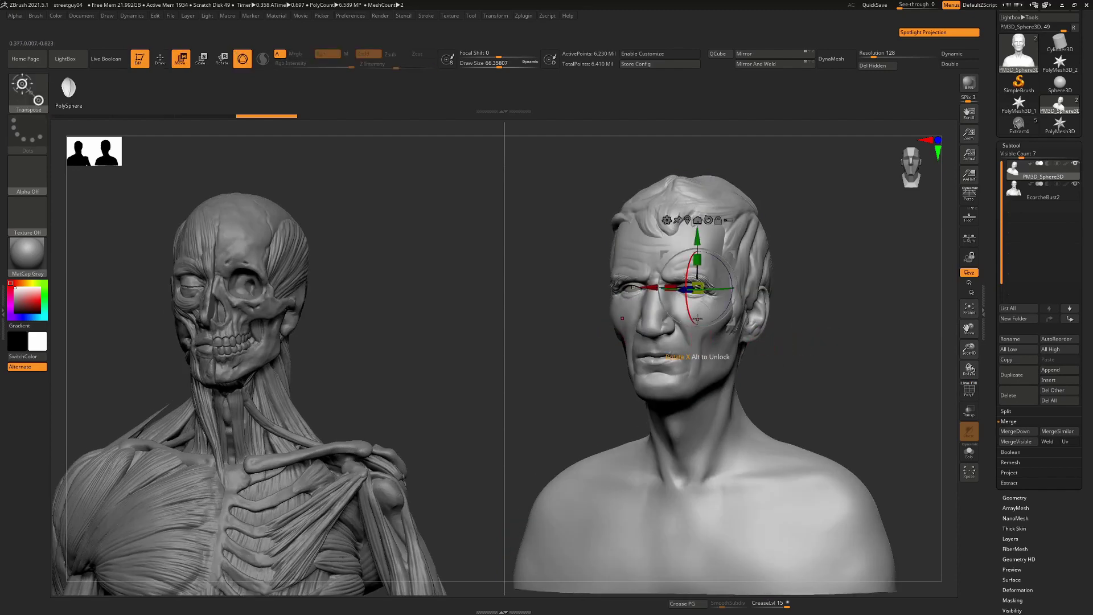
{"action": "left_click", "coordinate": [689, 364], "text": "ctrl"}
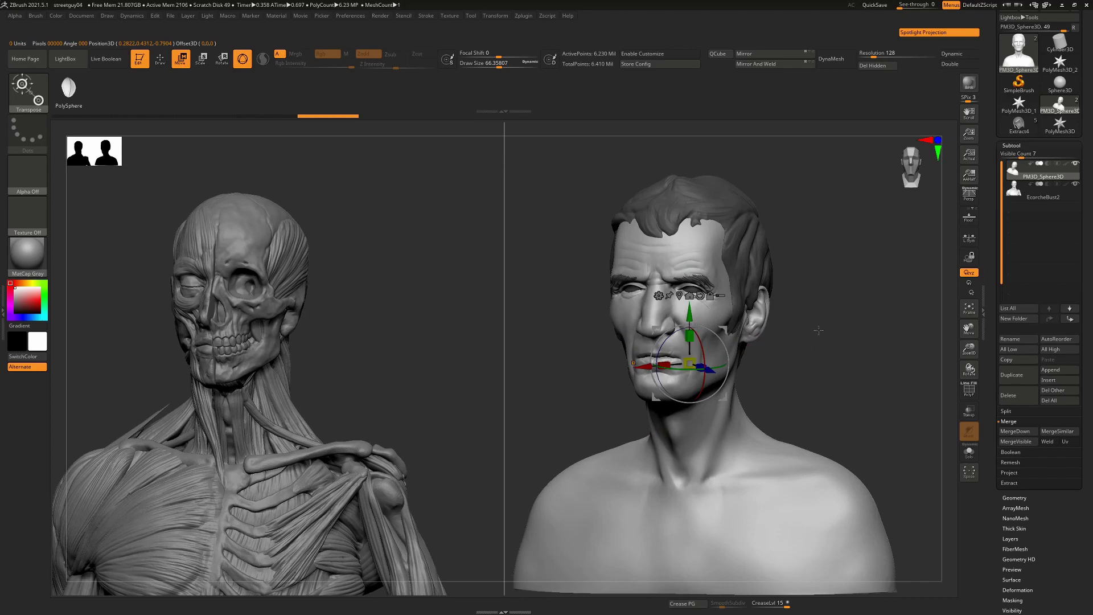
{"action": "key", "text": "q"}
Reshape the portrait's jaw corner with the Move brush, using the écorché skull as reference.
{"action": "mouse_move", "coordinate": [797, 300]}
{"action": "right_mouse_down", "text": "ctrl"}
{"action": "mouse_move", "coordinate": [706, 313]}
{"action": "mouse_move", "coordinate": [689, 352]}
{"action": "right_mouse_up", "text": "ctrl"}
{"action": "left_click_drag", "start_coordinate": [888, 377], "coordinate": [780, 365]}
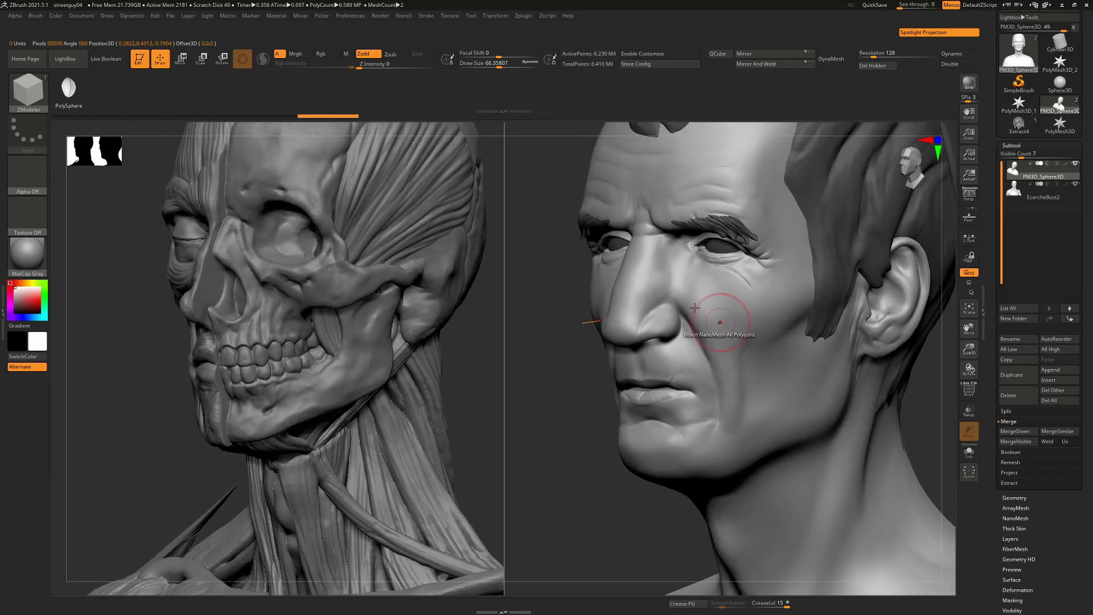
{"action": "key", "text": "b"}
{"action": "key", "text": "c"}
{"action": "key", "text": "b"}
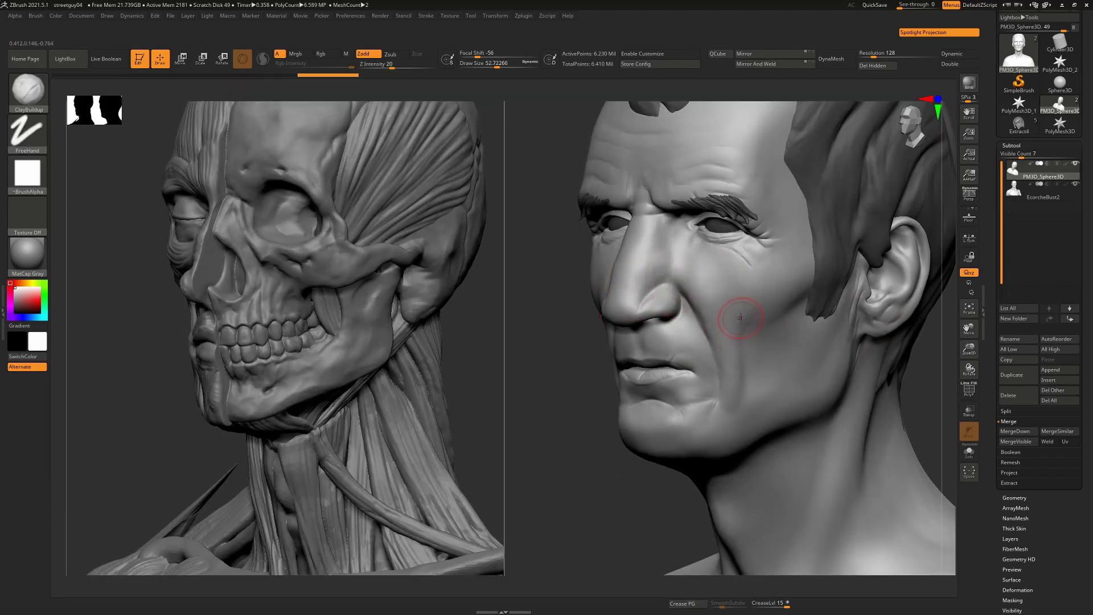
{"action": "key", "text": "b"}
{"action": "key", "text": "m"}
{"action": "key", "text": "v"}
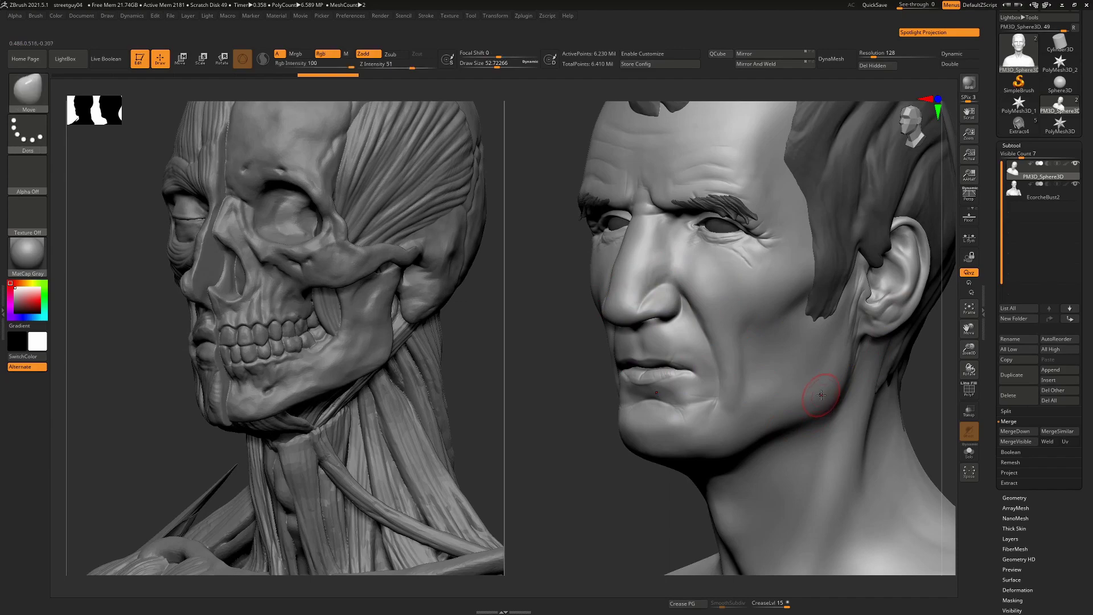
{"action": "left_click_drag", "start_coordinate": [824, 404], "coordinate": [769, 428]}
{"action": "mouse_move", "coordinate": [707, 423]}
{"action": "right_mouse_down", "text": "alt"}
{"action": "mouse_move", "coordinate": [707, 404]}
{"action": "mouse_move", "coordinate": [557, 415]}
{"action": "mouse_move", "coordinate": [628, 399]}
{"action": "mouse_move", "coordinate": [781, 413]}
{"action": "right_mouse_up", "text": "alt"}
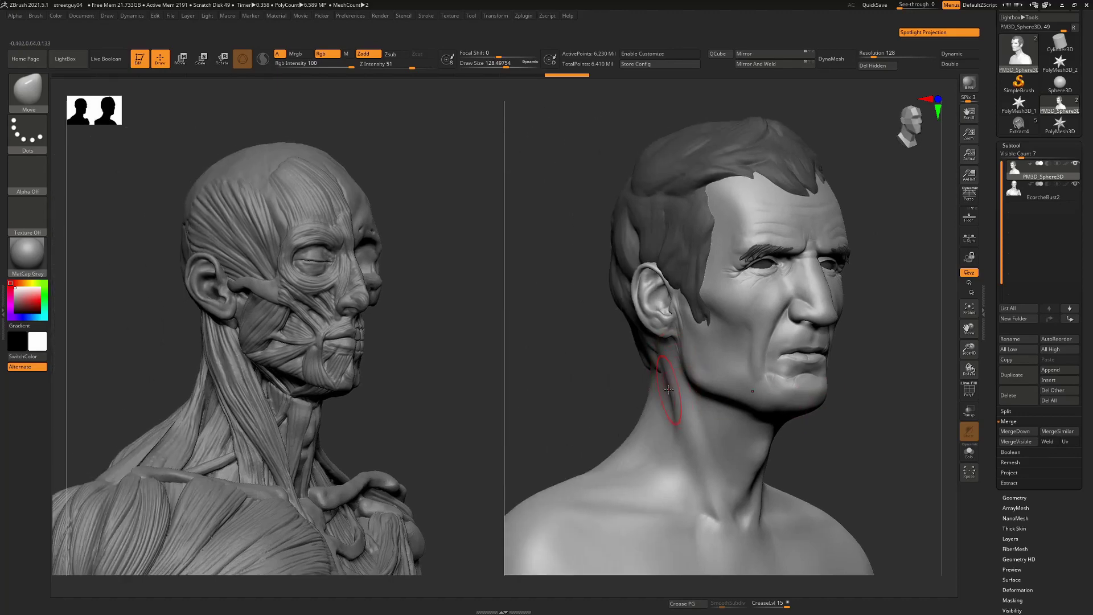
Build up the sternocleidomastoid along the side of the portrait's neck with ClayBuildup, smooth it, and compare it with the écorché.
{"action": "key", "text": "b"}
{"action": "key", "text": "c"}
{"action": "key", "text": "b"}
{"action": "mouse_move", "coordinate": [684, 422]}
{"action": "left_mouse_down"}
{"action": "mouse_move", "coordinate": [716, 486]}
{"action": "mouse_move", "coordinate": [686, 395]}
{"action": "mouse_move", "coordinate": [722, 495]}
{"action": "mouse_move", "coordinate": [677, 394]}
{"action": "left_mouse_up"}
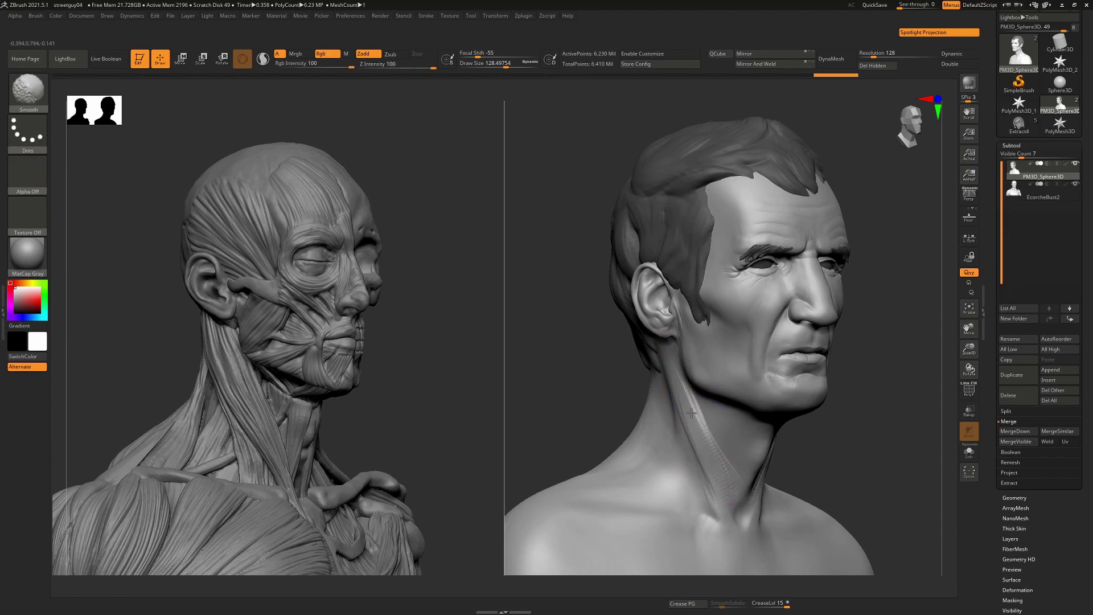
{"action": "left_click_drag", "start_coordinate": [859, 429], "coordinate": [916, 428]}
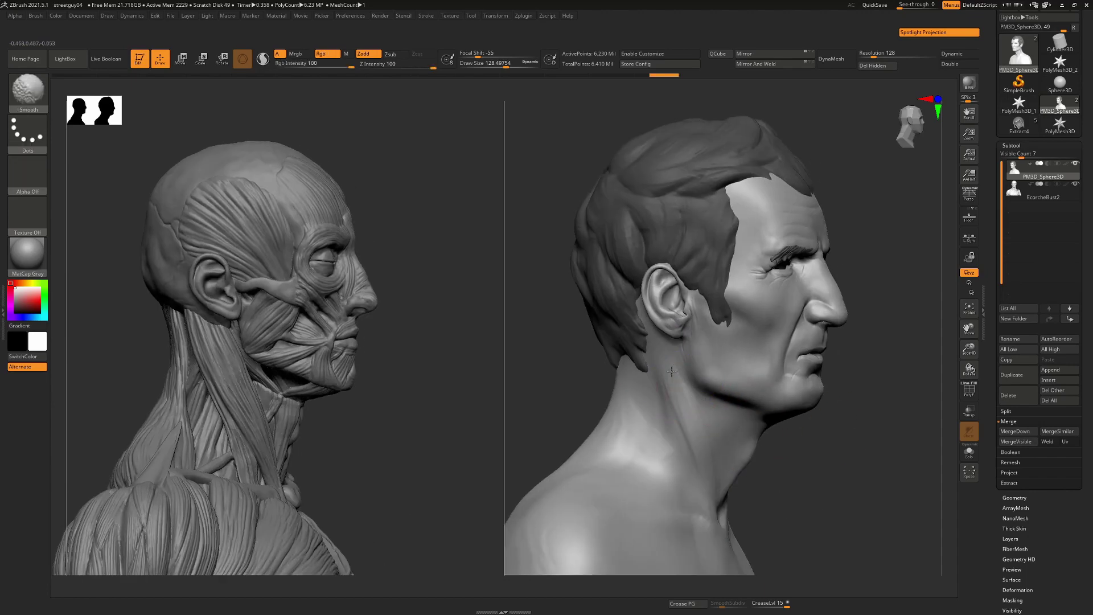
{"action": "left_click_drag", "start_coordinate": [823, 376], "coordinate": [845, 376]}
{"action": "right_click_drag", "start_coordinate": [845, 376], "coordinate": [876, 393]}
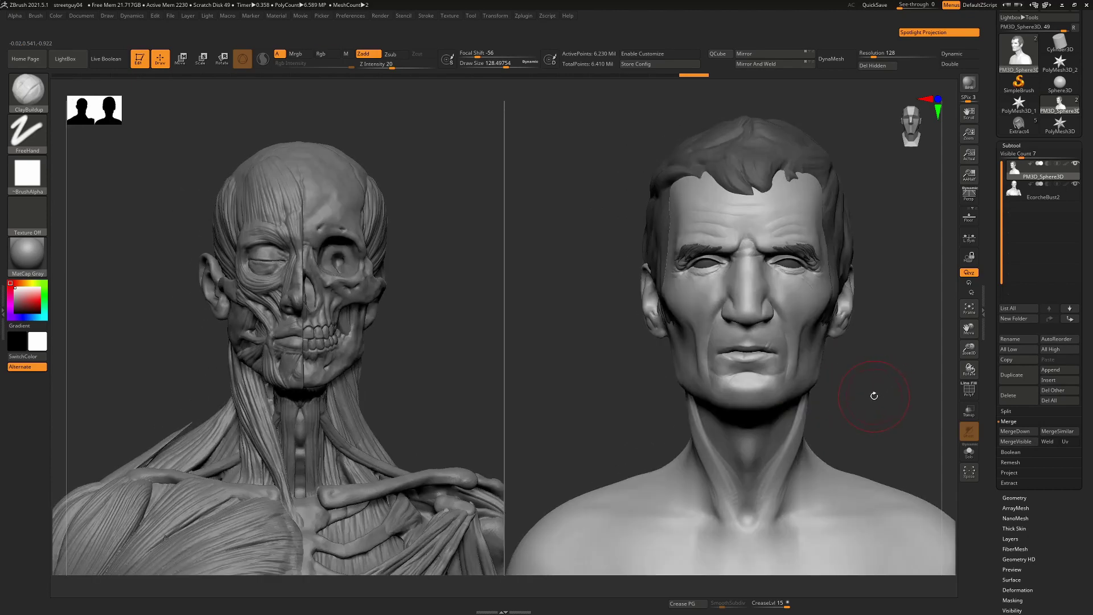